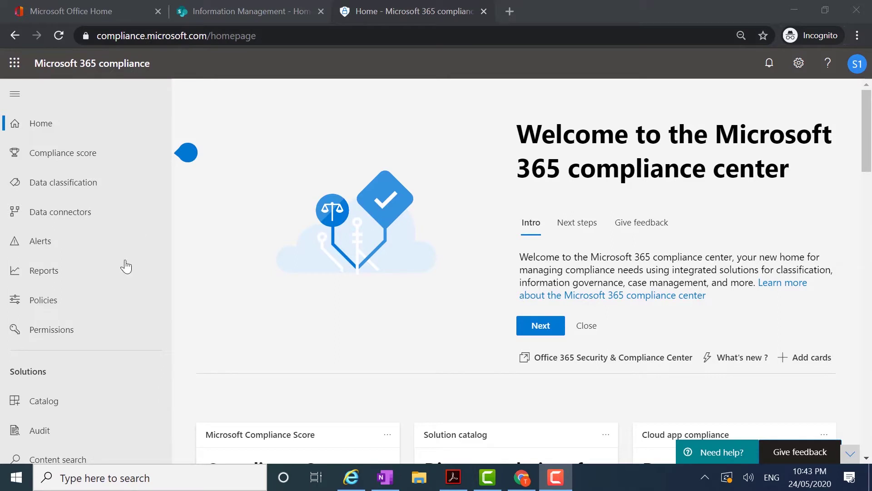
# - Open the retention policies under Information governance and start a new retention policy
pyautogui.scroll(-5, 102, 345)
pyautogui.scroll(-3, 105, 345)
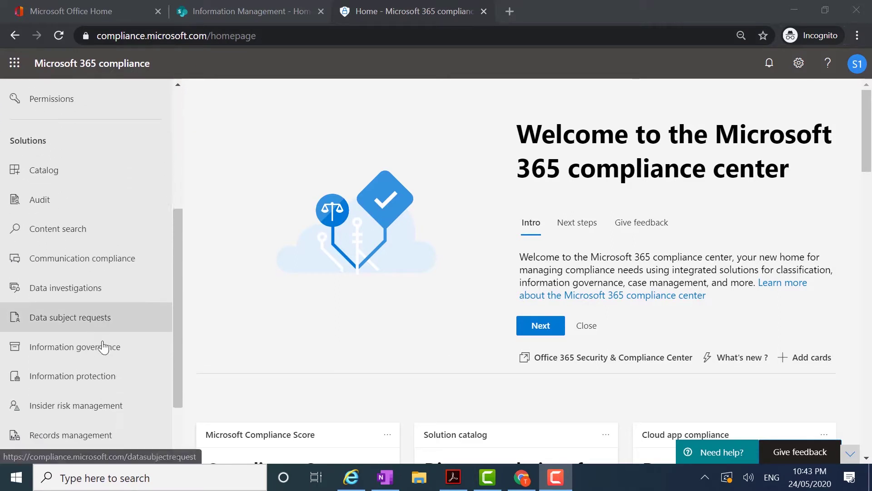
pyautogui.click(114, 286)
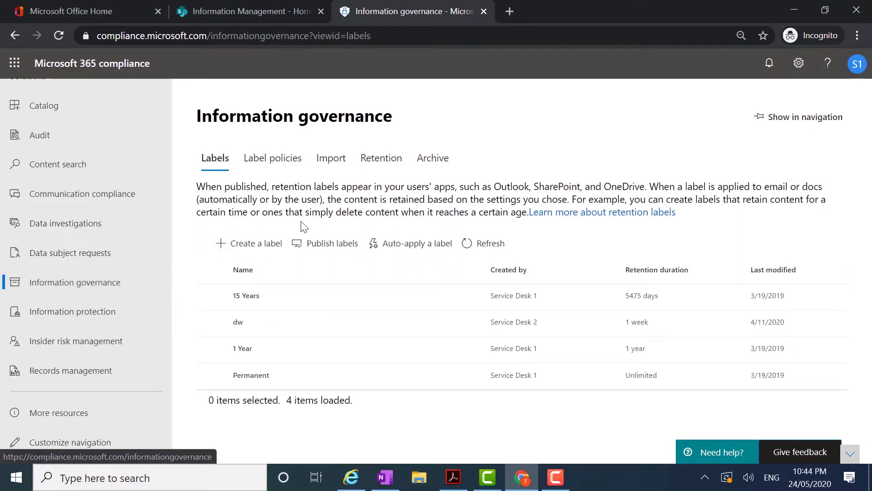
pyautogui.click(383, 169)
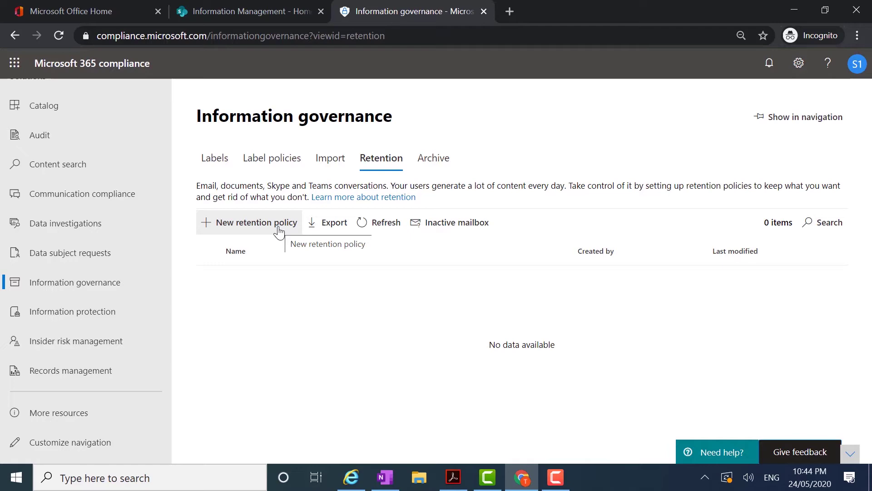
pyautogui.click(279, 232)
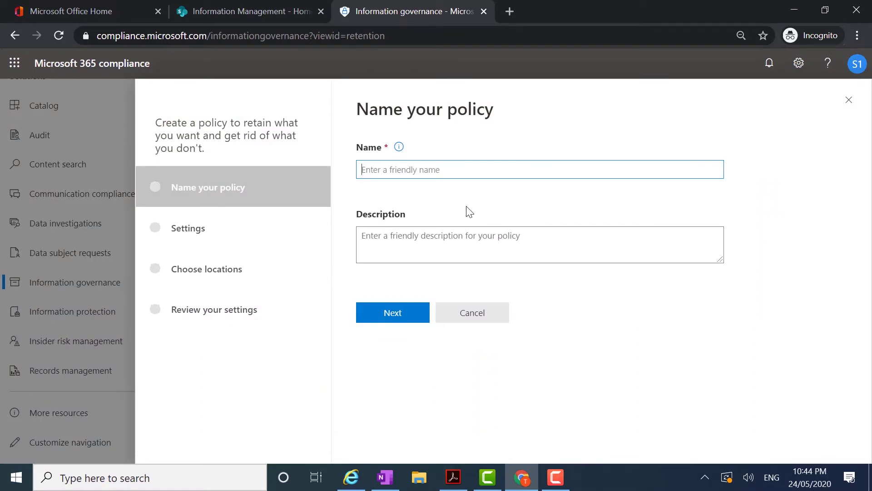
# - Name the policy "SharePoint Online Retention Policy - 7 Years", checking the help note for the name field
pyautogui.click(384, 162)
pyautogui.click(399, 147)
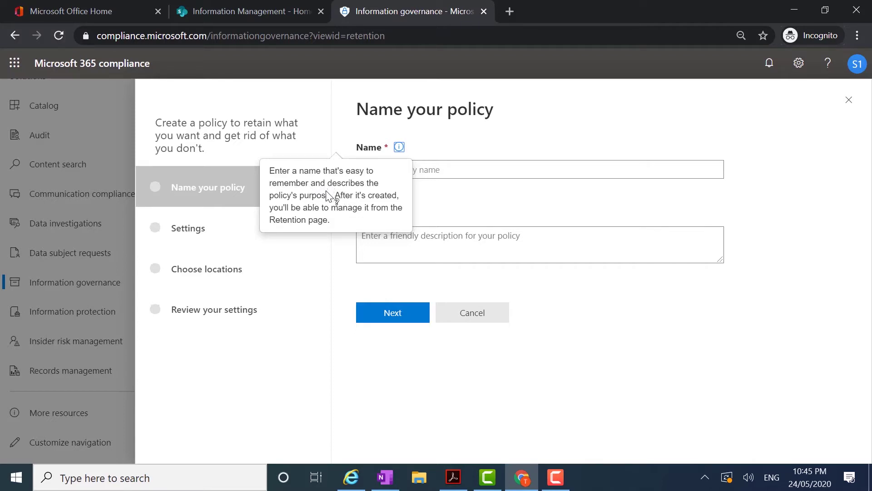
pyautogui.click(451, 169)
pyautogui.write('Shar')
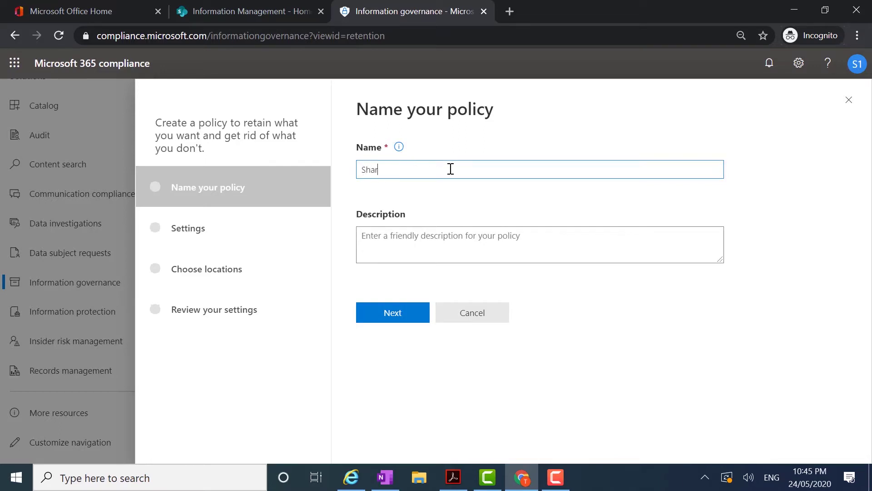
pyautogui.write('ePoint Online Retention Policy - 7 Years')
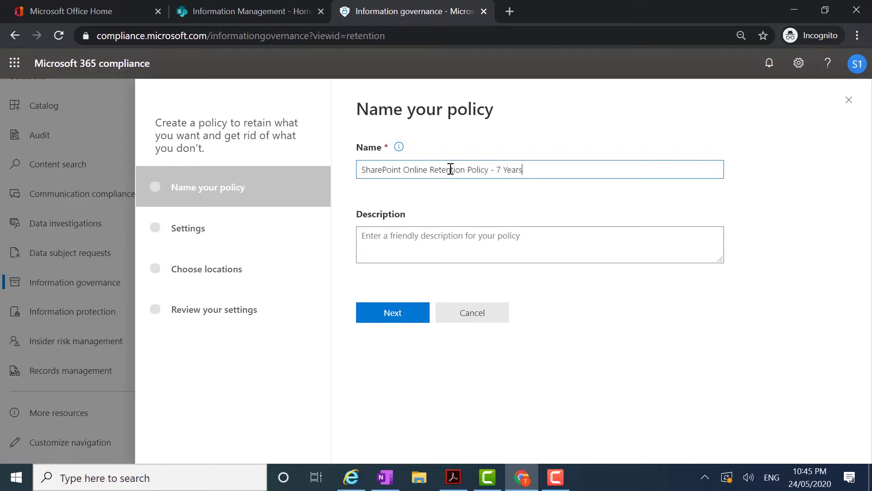
# - Describe the policy as "Sharepoint Online Retention - content to be retained for 7 Years." and continue to its retention settings
pyautogui.click(427, 246)
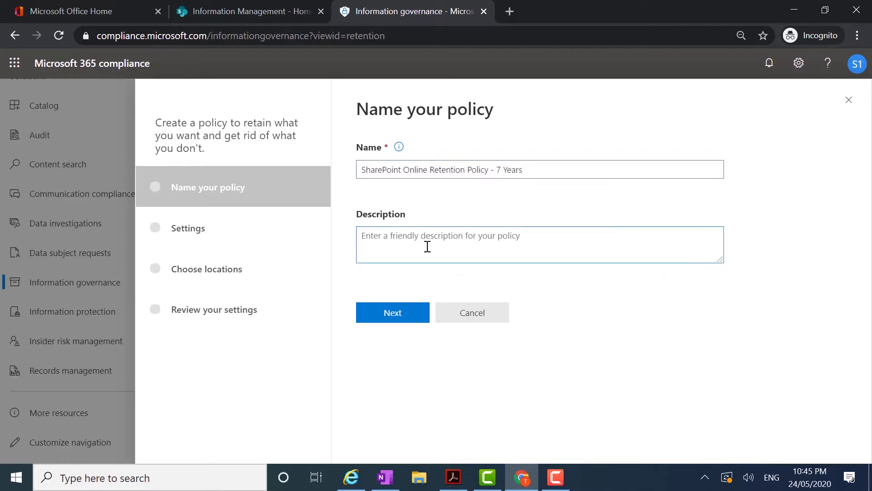
pyautogui.write('Sharepoint')
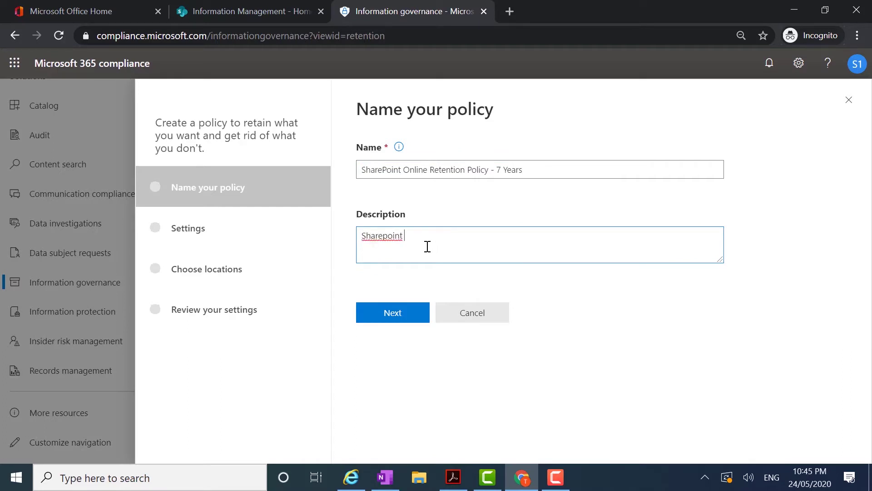
pyautogui.write(' Online Retention - content to be re')
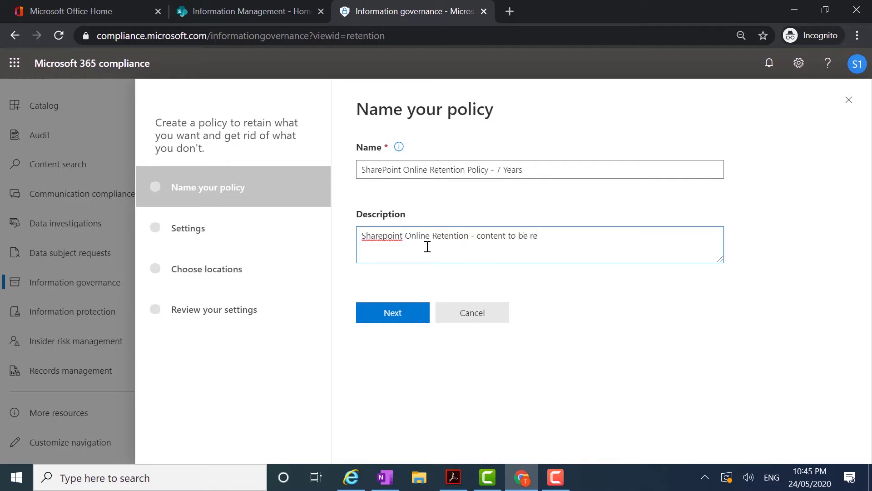
pyautogui.write('tained for 7 Years.')
pyautogui.click(391, 314)
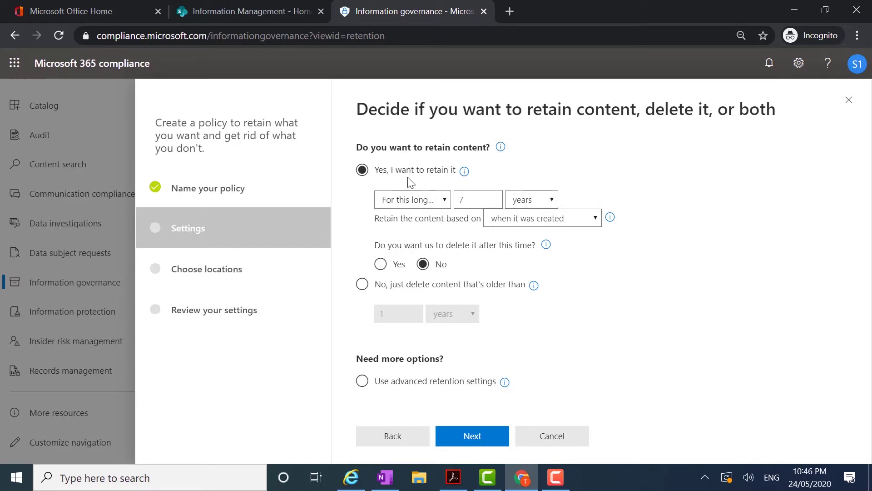
# - Try the Forever retention duration and switch back to the "For this long..." option
pyautogui.click(445, 203)
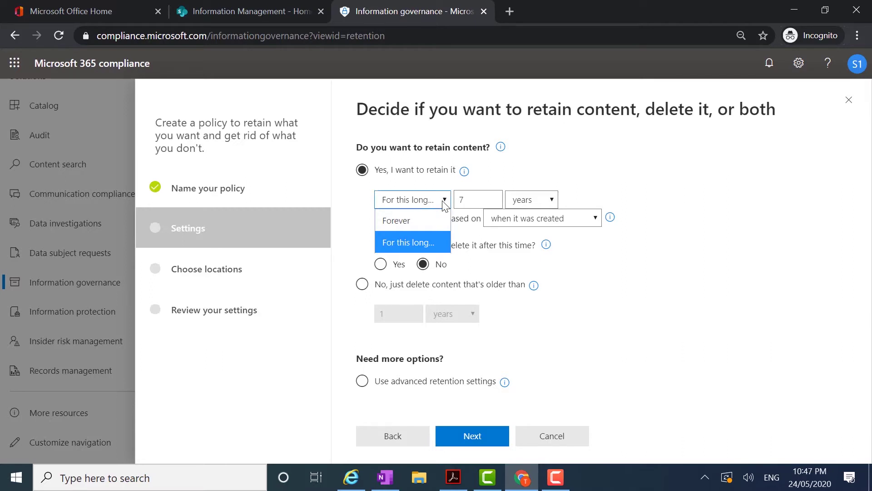
pyautogui.click(415, 222)
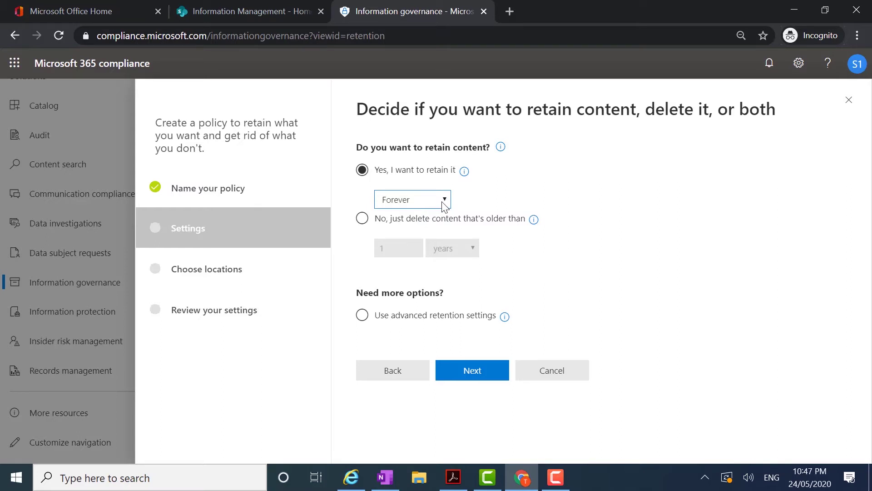
pyautogui.click(445, 201)
pyautogui.click(425, 240)
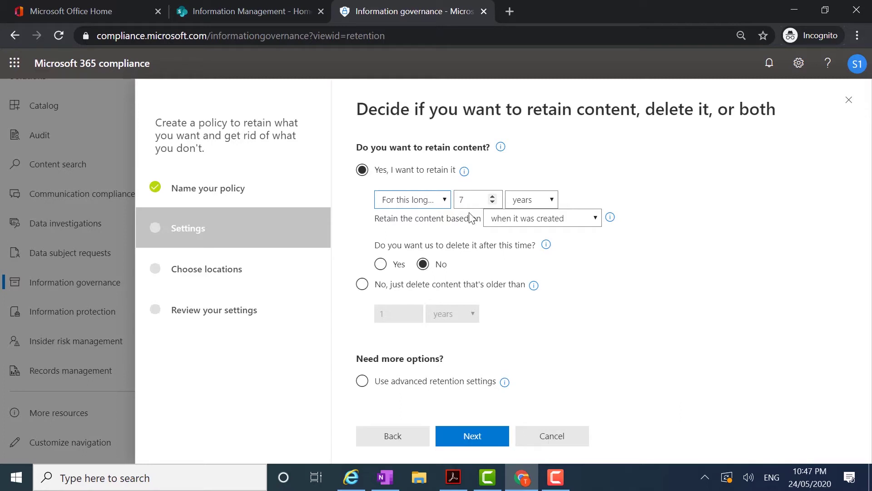
# - Use years as the retention period unit and base retention on when the content was last modified
pyautogui.click(553, 200)
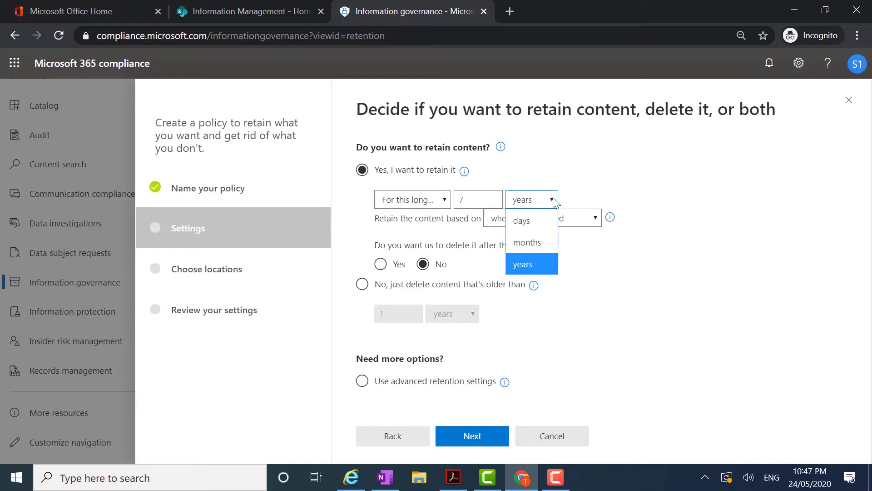
pyautogui.click(535, 270)
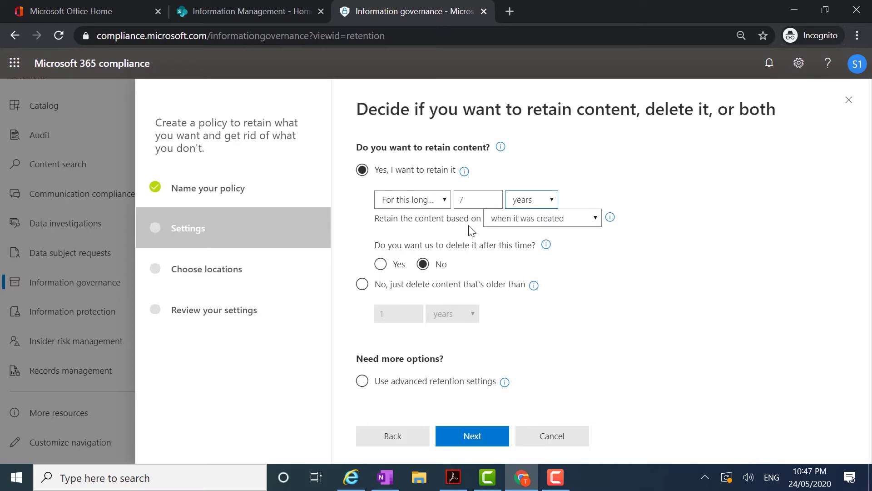
pyautogui.click(595, 218)
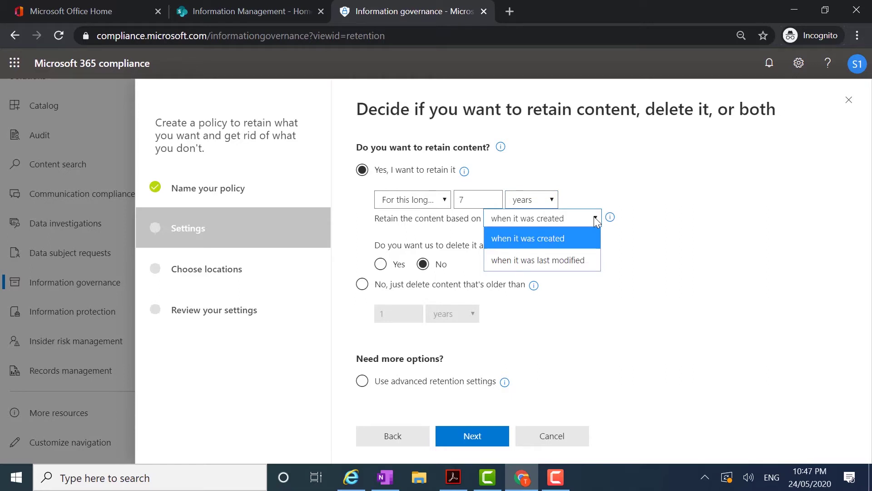
pyautogui.click(585, 265)
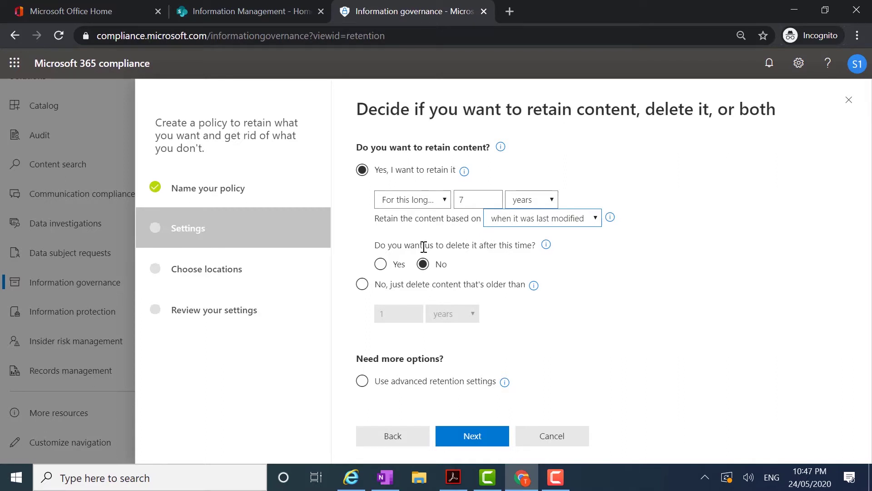
# - Read the help note explaining the Yes and No choices for deleting content after the retention period
pyautogui.click(546, 245)
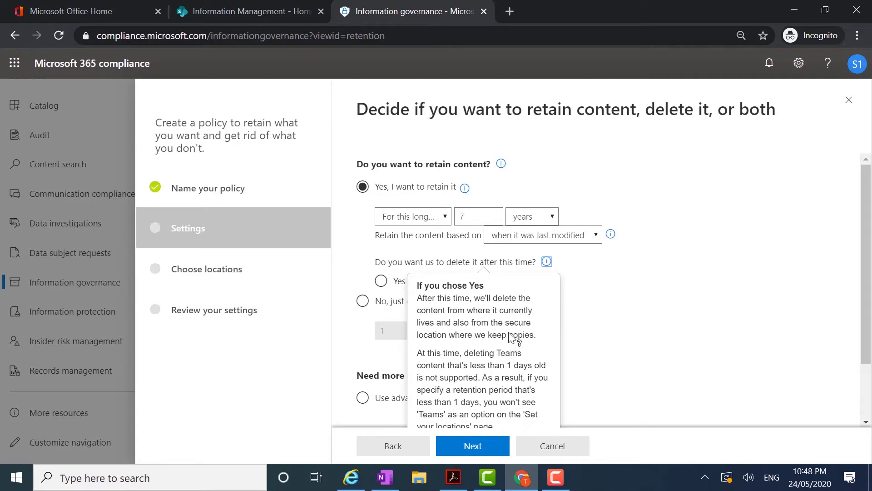
pyautogui.scroll(-1, 511, 337)
pyautogui.scroll(-1, 510, 335)
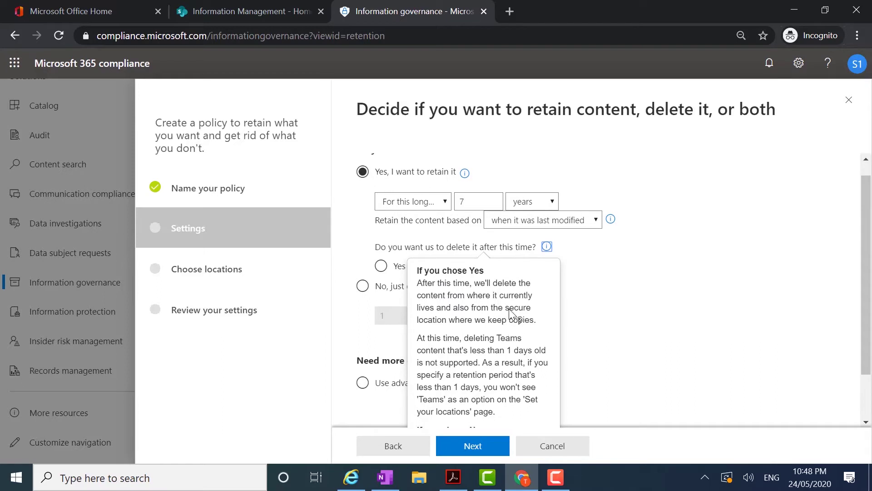
pyautogui.scroll(-4, 512, 313)
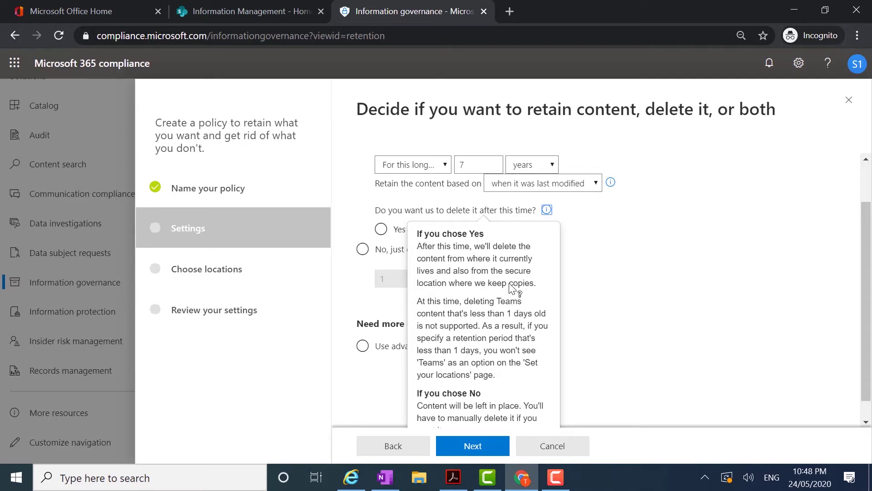
pyautogui.scroll(-2, 509, 286)
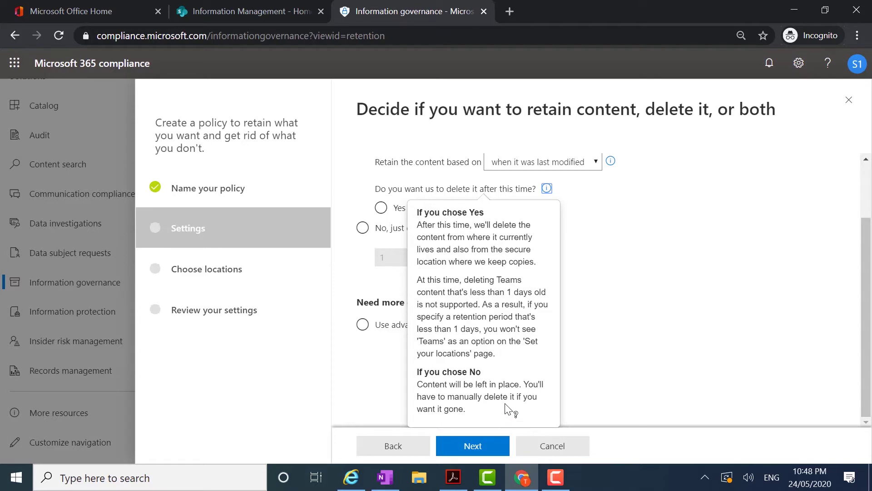
pyautogui.click(612, 336)
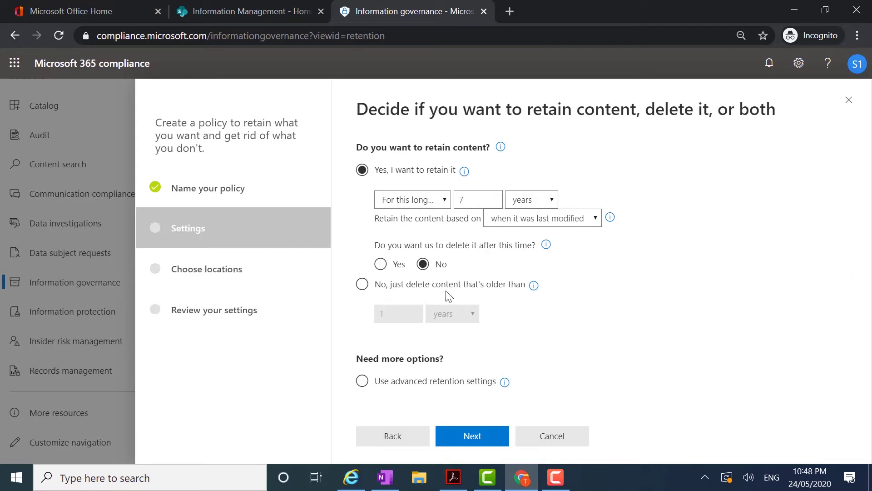
# - Try the option that only deletes content older than a set age, and return to retaining content
pyautogui.click(533, 285)
pyautogui.moveTo(361, 285); pyautogui.dragTo(365, 294)
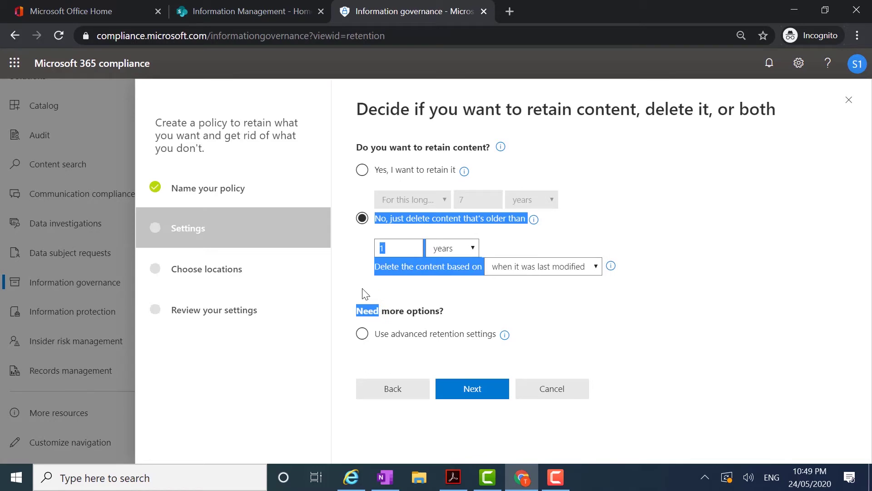
pyautogui.click(354, 263)
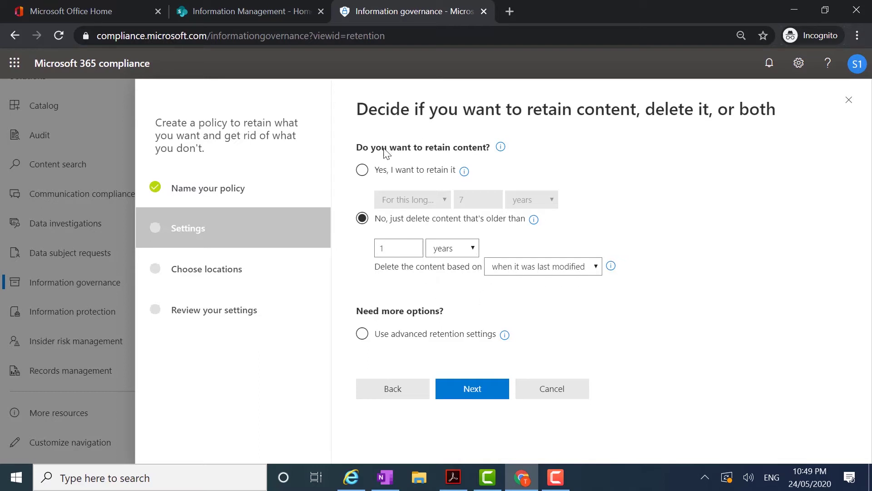
pyautogui.click(362, 171)
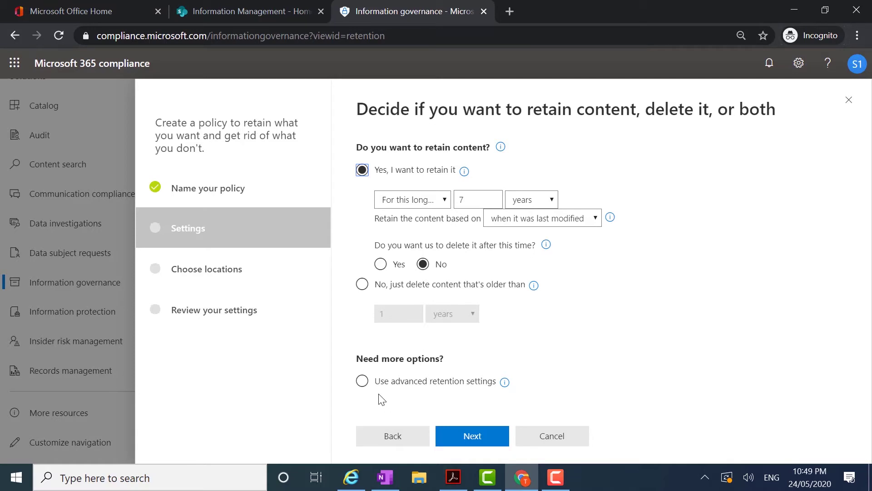
# - Try the advanced retention settings with their content detection choices, and return to retaining content
pyautogui.click(363, 382)
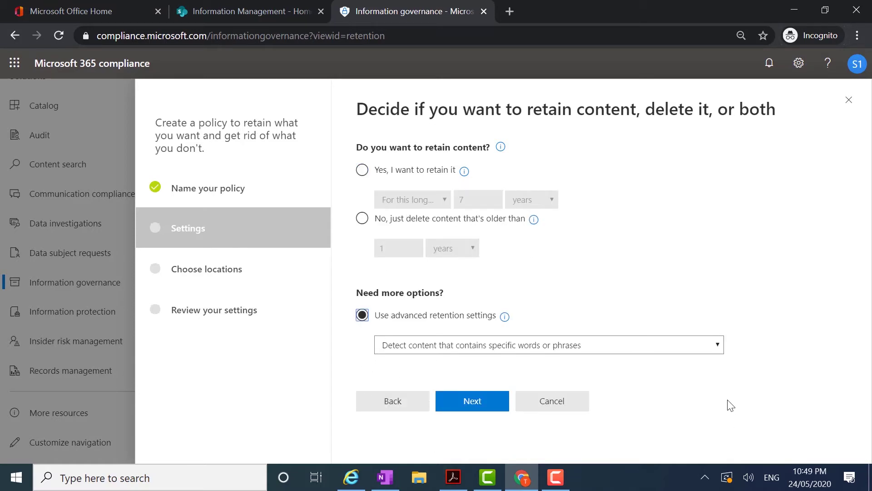
pyautogui.click(717, 345)
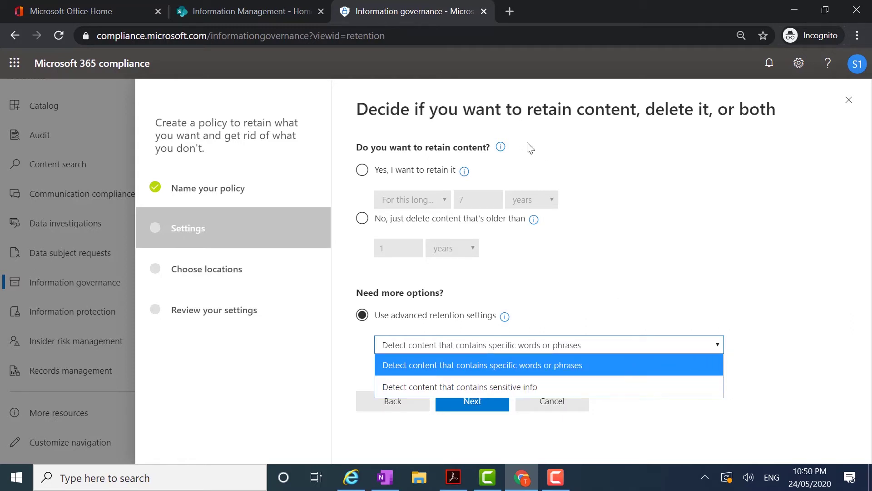
pyautogui.click(362, 170)
pyautogui.click(362, 170)
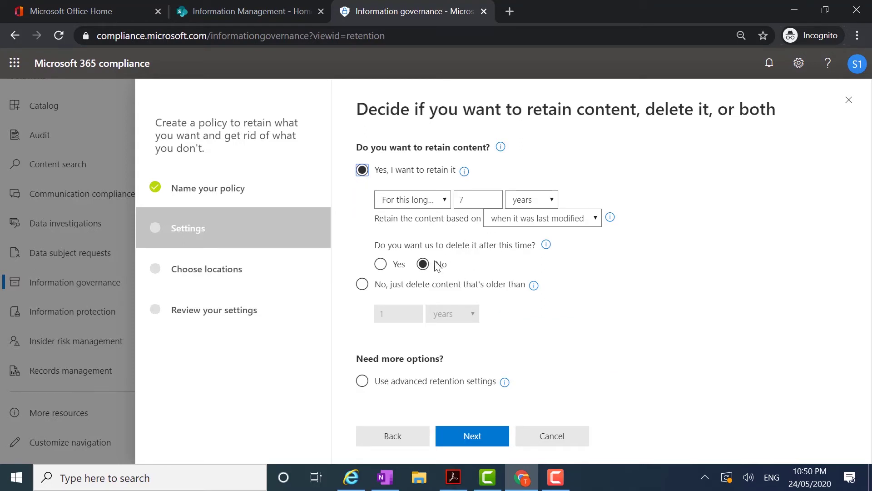
# - Accept the retention settings and try applying the policy to all Exchange email, public folder, Office 365 group, OneDrive and SharePoint content
pyautogui.click(478, 437)
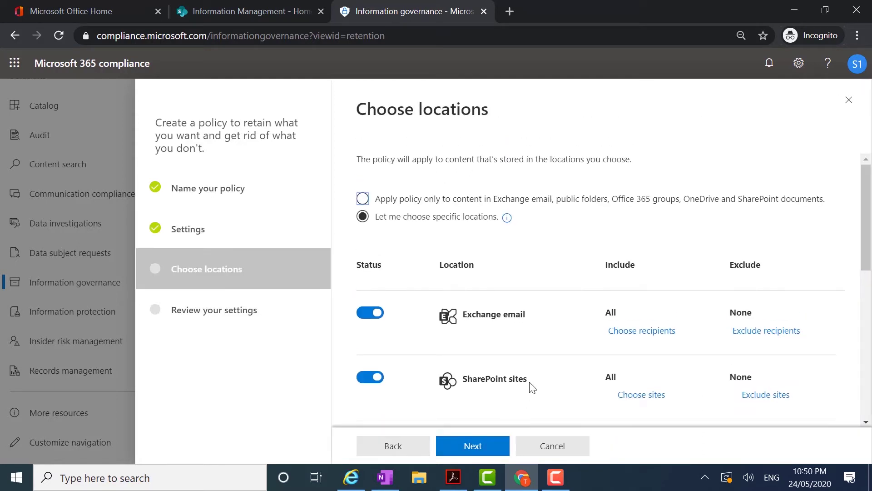
pyautogui.scroll(-1, 530, 397)
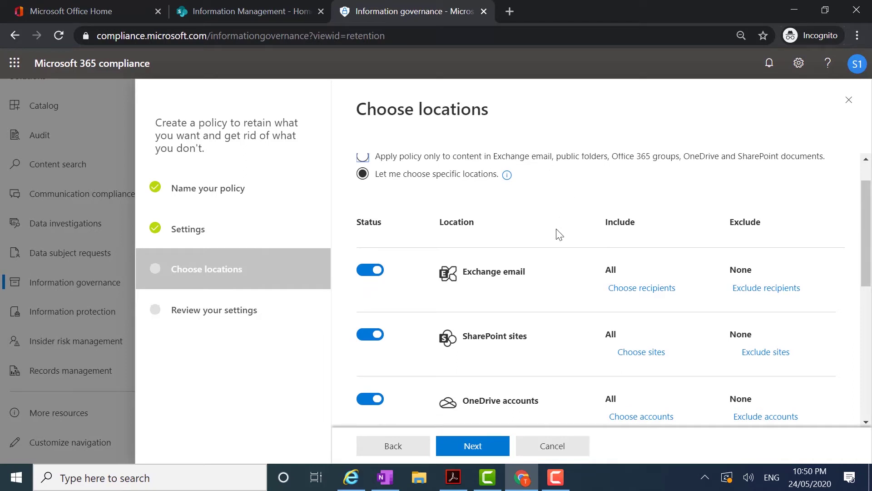
pyautogui.scroll(1, 559, 235)
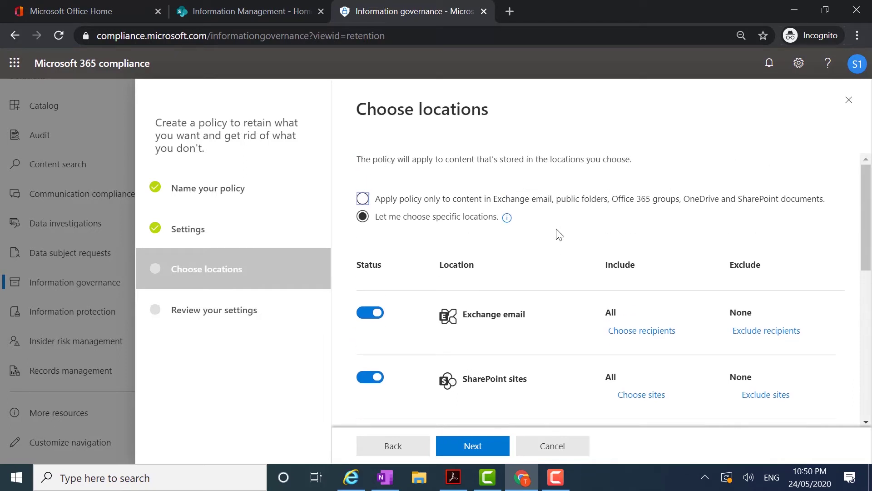
pyautogui.click(363, 199)
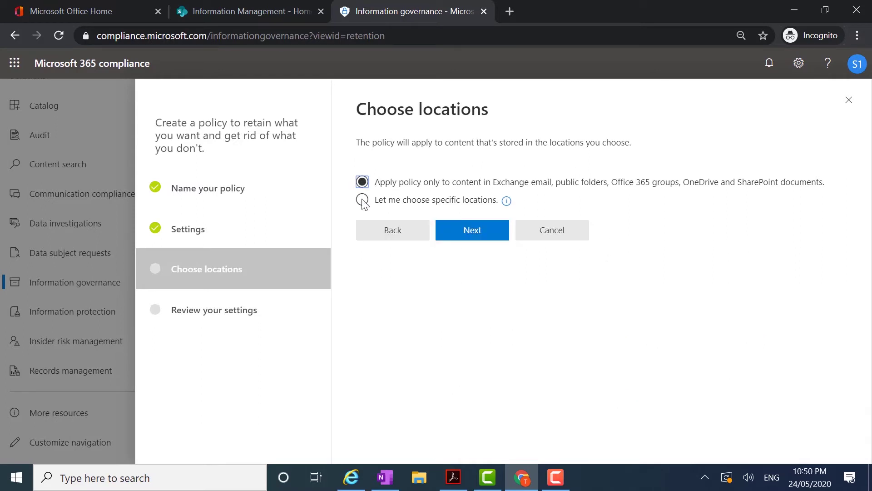
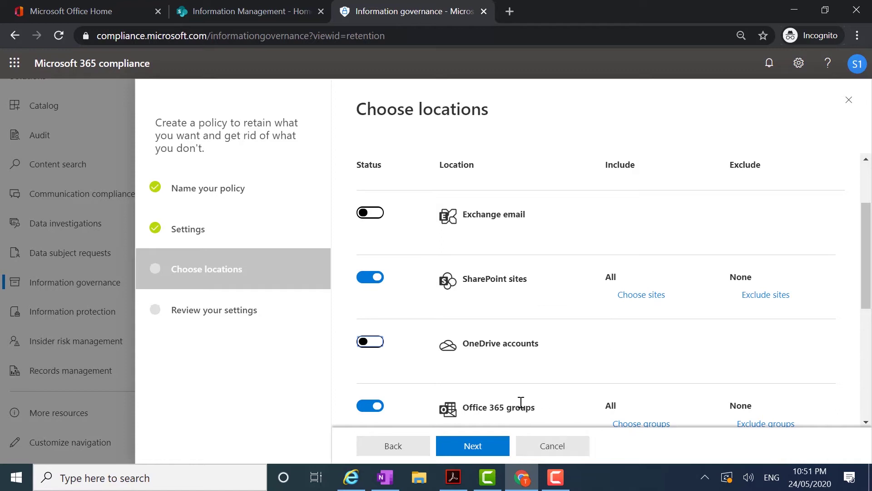
# - Open the entry form for including specific sites in the policy's SharePoint sites location
pyautogui.scroll(-1, 521, 402)
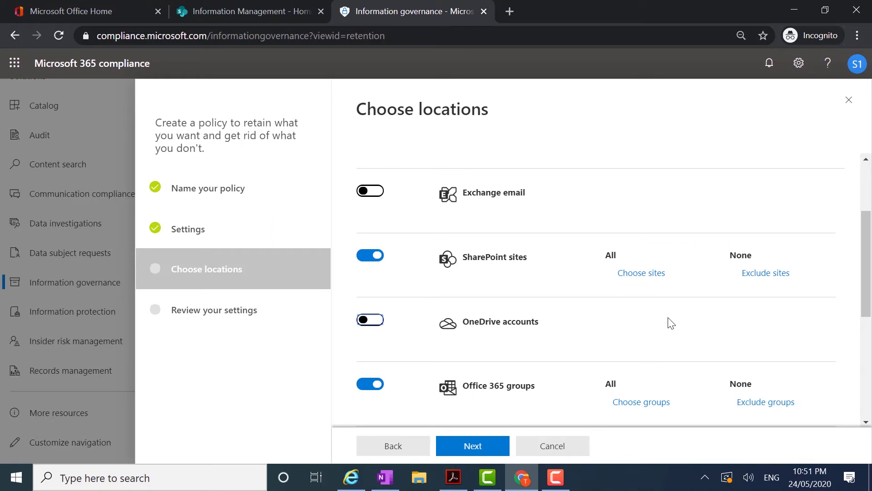
pyautogui.click(648, 274)
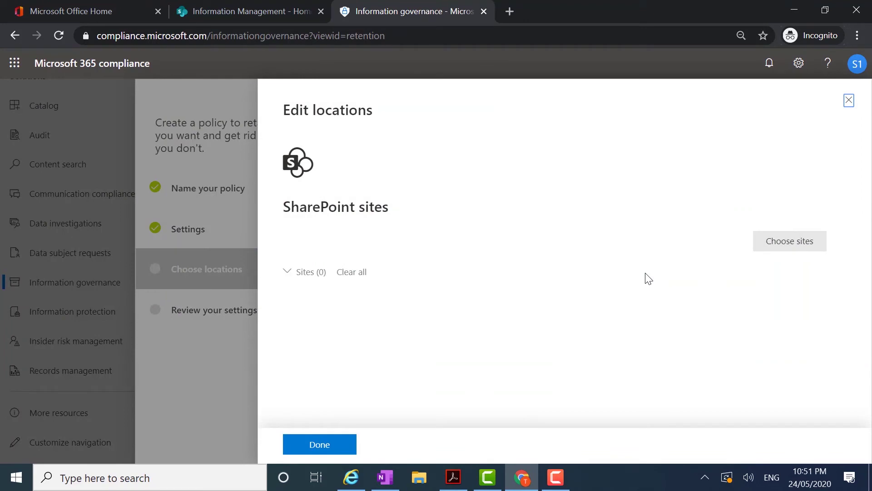
pyautogui.click(555, 478)
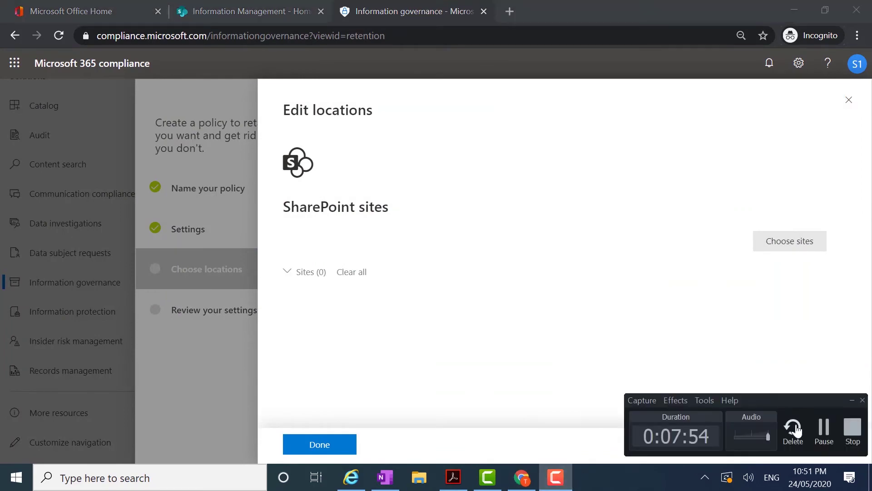
pyautogui.click(818, 435)
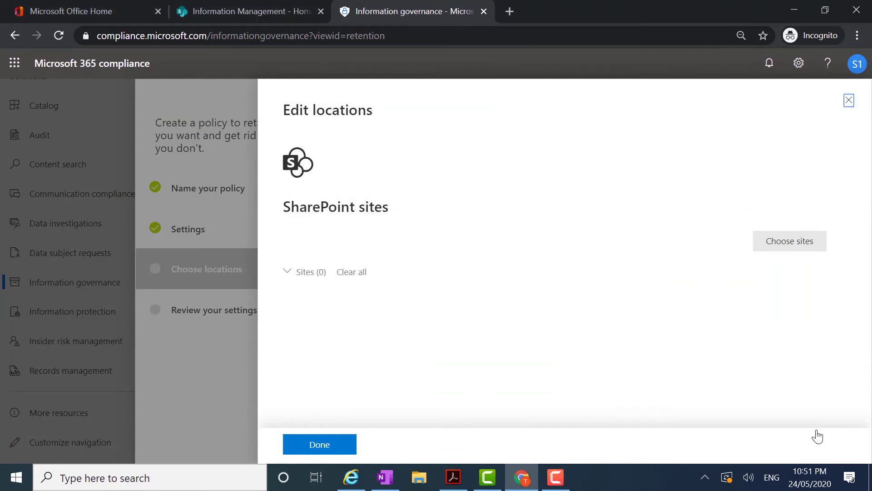
pyautogui.click(785, 250)
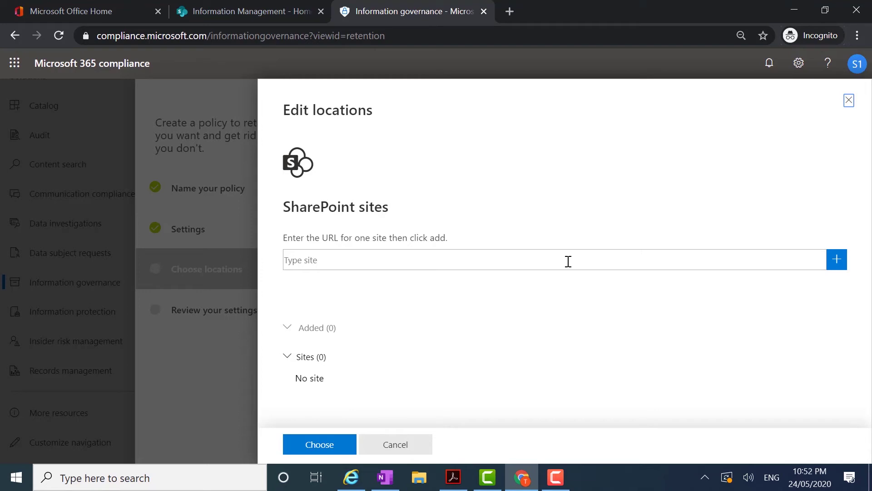
pyautogui.click(238, 11)
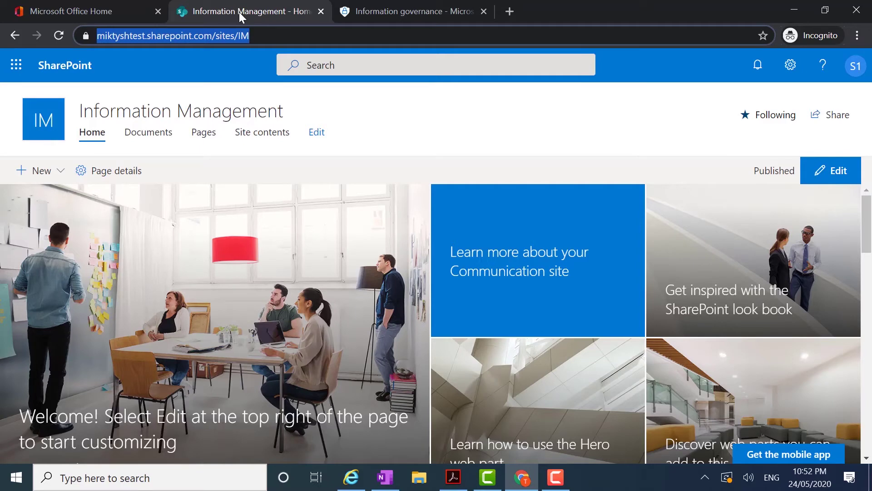
pyautogui.click(435, 18)
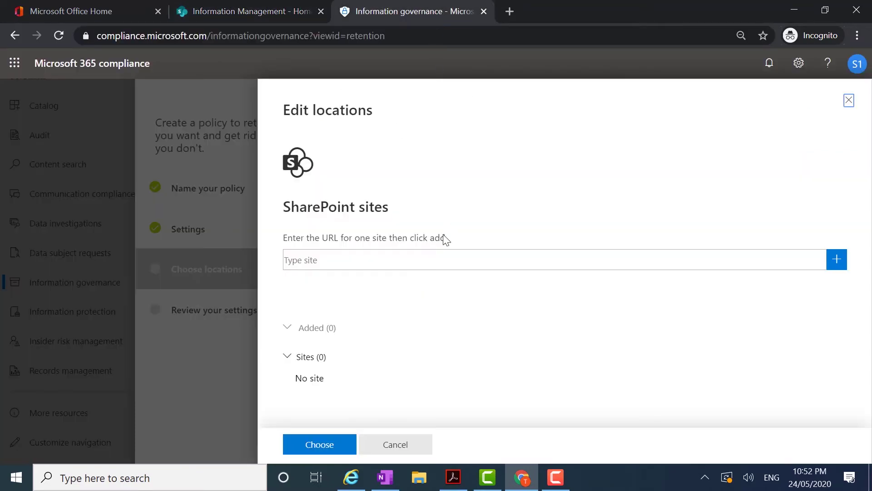
pyautogui.click(433, 257)
pyautogui.write('https://miktyshtest.sharepoint.com/sites/IM')
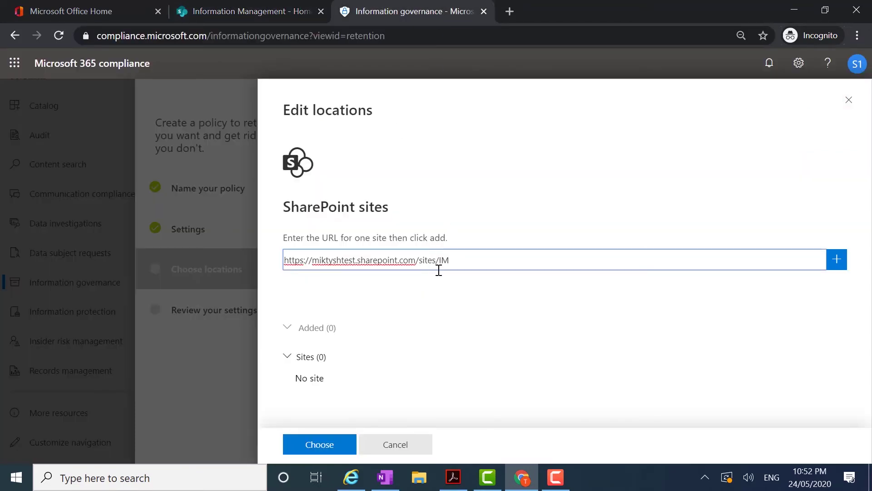
pyautogui.click(838, 263)
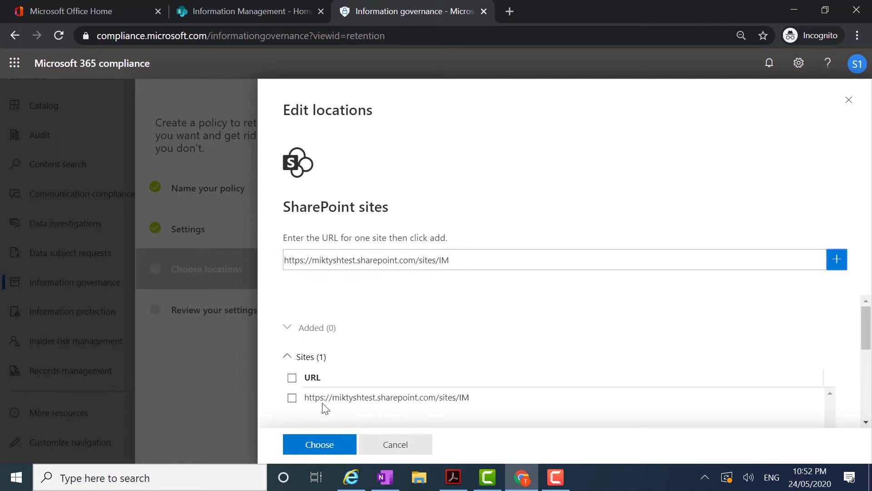
# - Select the listed IM site and confirm it as the included SharePoint site
pyautogui.click(293, 398)
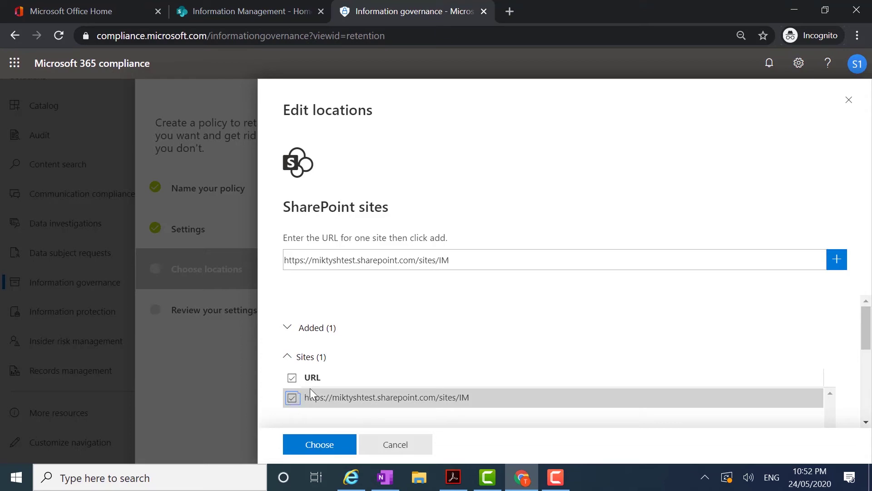
pyautogui.click(316, 447)
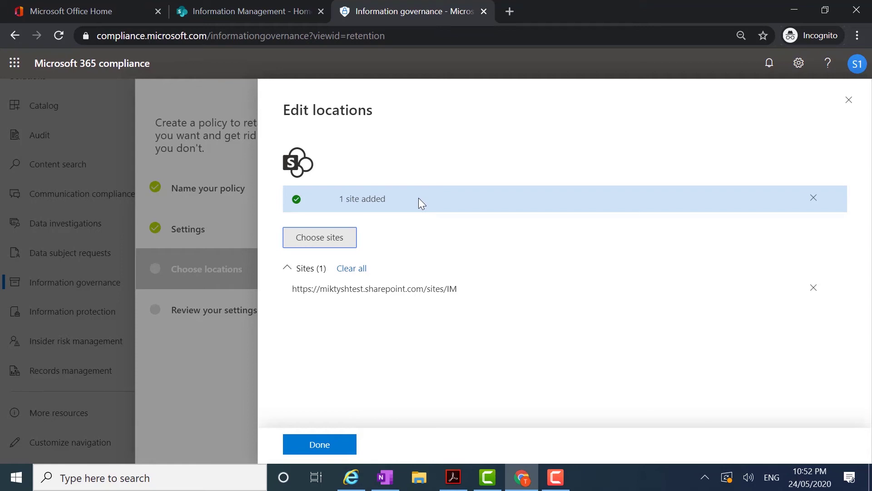
pyautogui.click(346, 446)
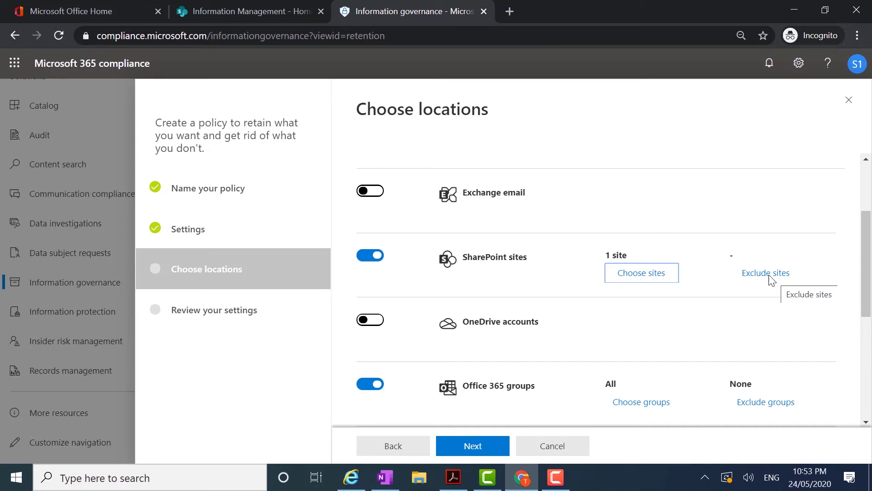
# - Check the remaining location choices, accept them and create the SharePoint Online retention policy
pyautogui.scroll(-3, 686, 363)
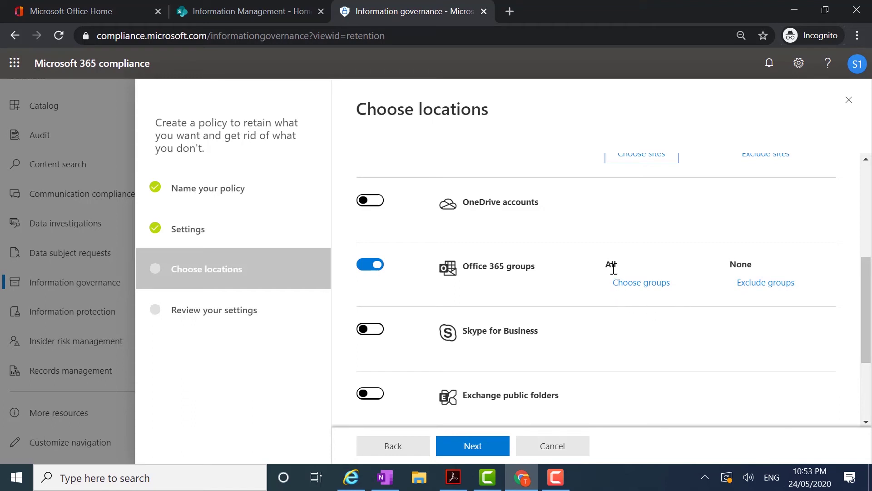
pyautogui.scroll(2, 613, 269)
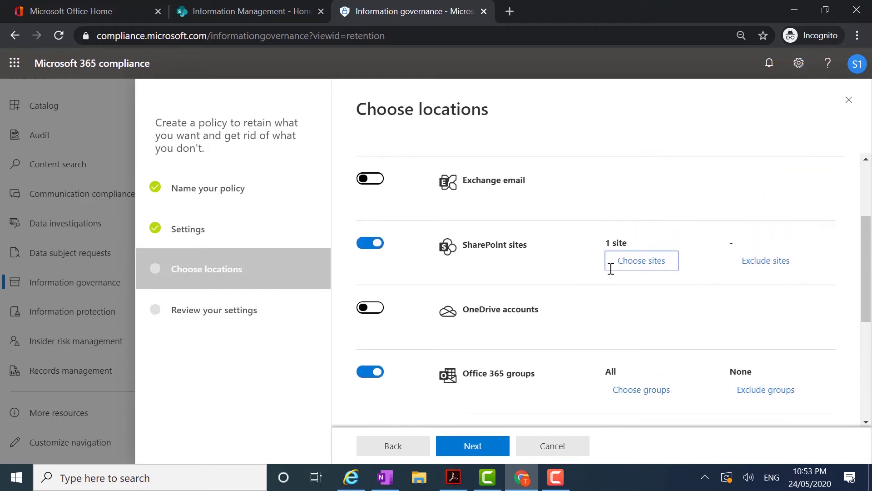
pyautogui.scroll(-2, 611, 268)
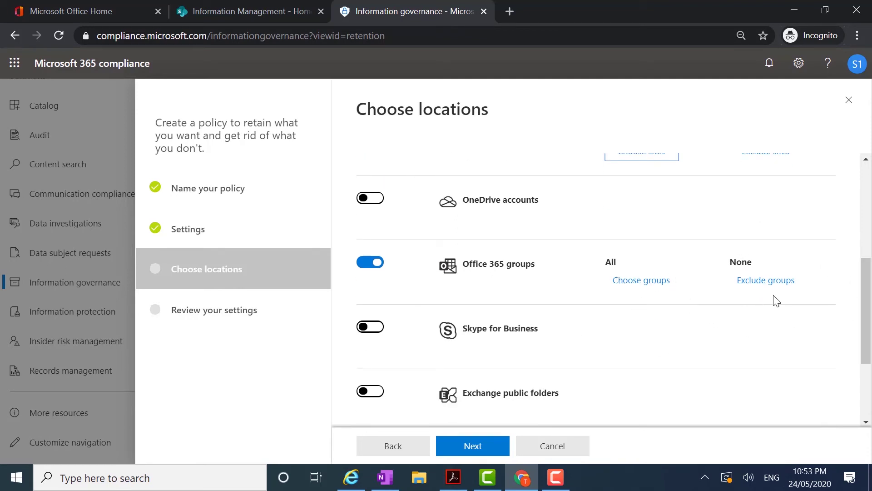
pyautogui.click(493, 452)
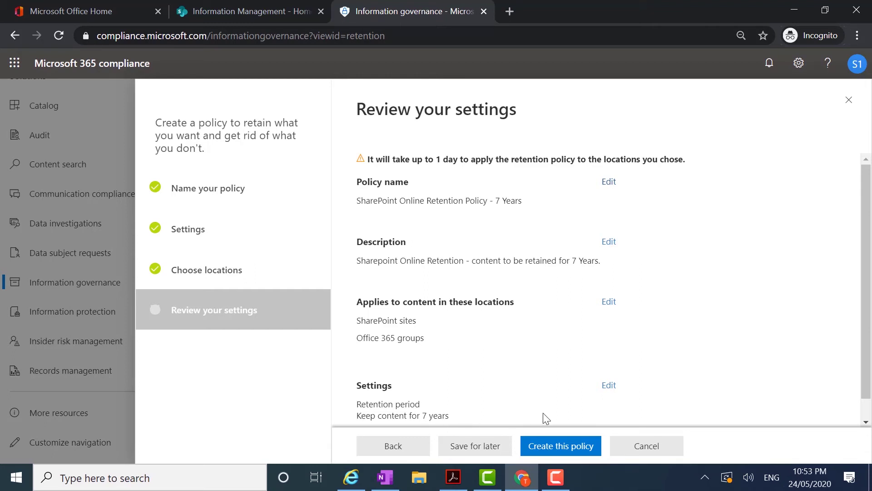
pyautogui.click(571, 450)
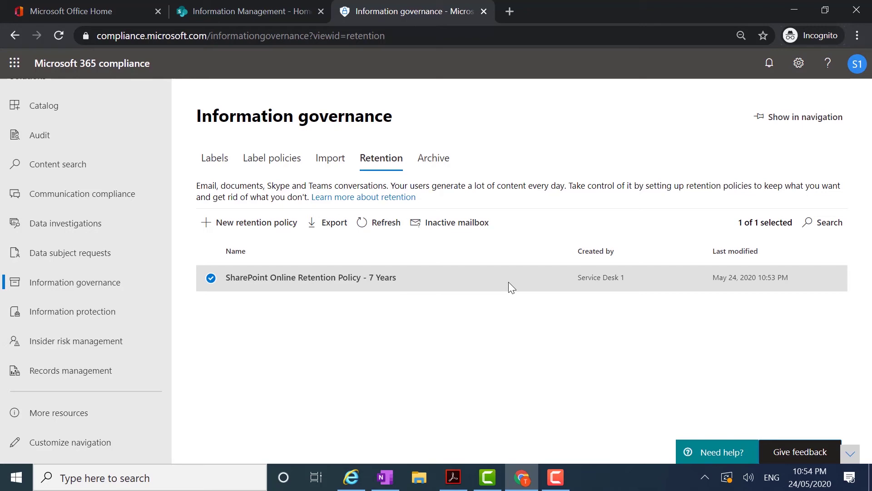
# - Start a new retention policy named "MS Teams Chat and Conversation - 15 Years"
pyautogui.click(249, 222)
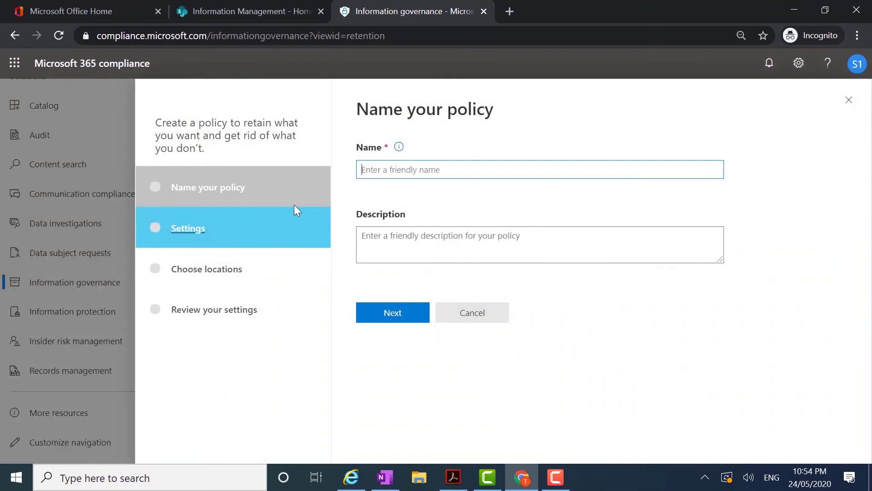
pyautogui.write('MS ')
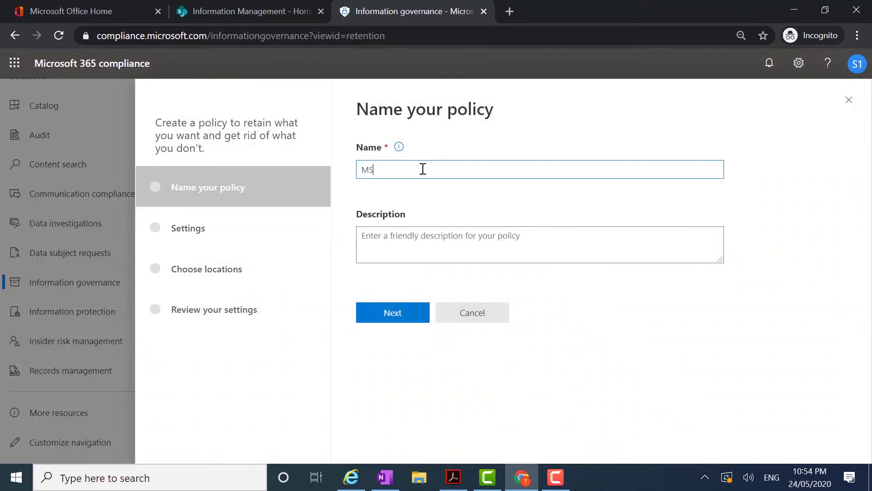
pyautogui.write('Team')
pyautogui.press('BackSpace')
pyautogui.press('BackSpace')
pyautogui.write('ams Chat and Conver')
pyautogui.press('BackSpace')
pyautogui.press('BackSpace')
pyautogui.press('BackSpace')
pyautogui.write('versation ')
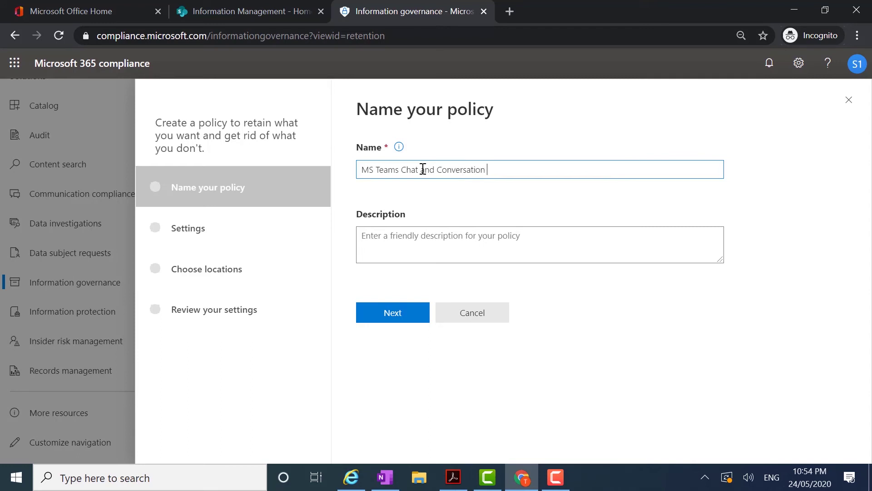
pyautogui.write('- 15 Years')
pyautogui.press('Tab')
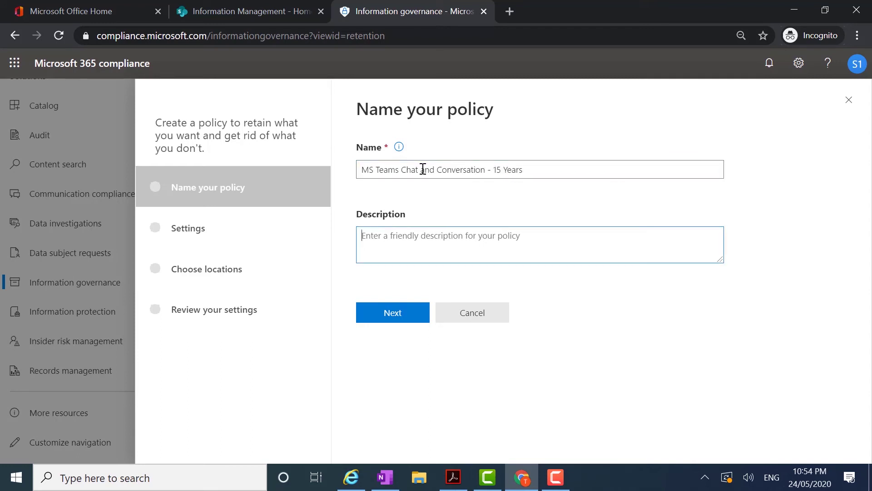
# - Describe the policy as "MS Teams Retain Content in Chats and Conversation for 15 years" and continue to its retention settings
pyautogui.write('Reatin')
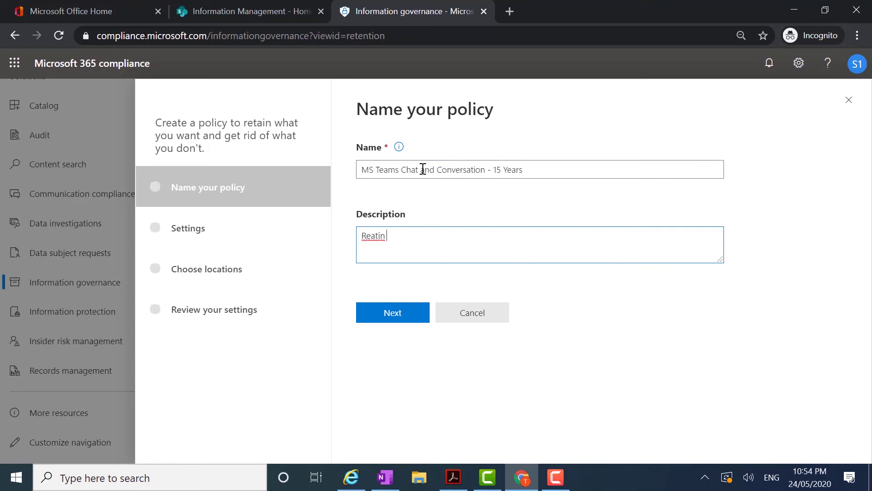
pyautogui.press('BackSpace')
pyautogui.press('BackSpace')
pyautogui.press('BackSpace')
pyautogui.press('BackSpace')
pyautogui.press('BackSpace')
pyautogui.press('BackSpace')
pyautogui.write('MS Teams Retain Content in Chats and ')
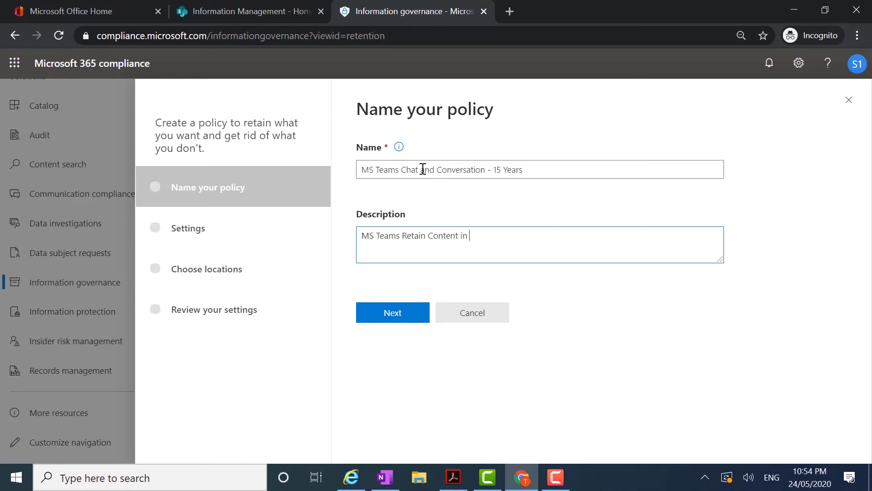
pyautogui.write('Conversation for')
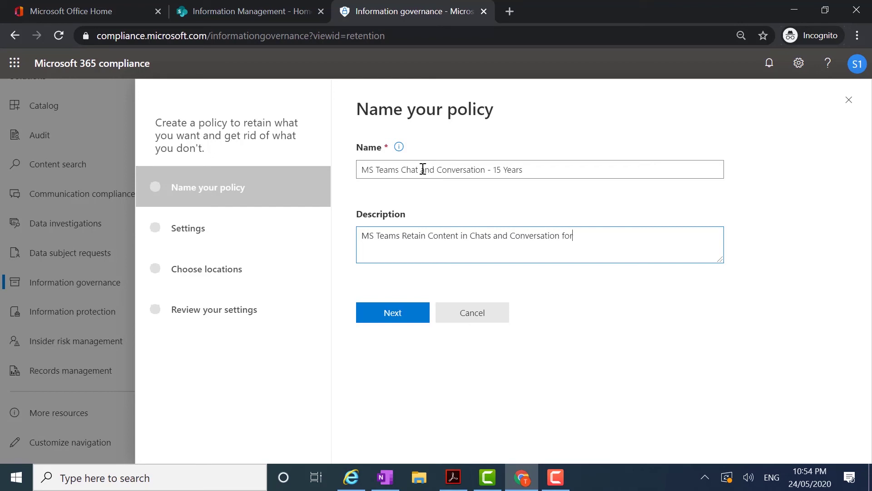
pyautogui.write(' 15 years')
pyautogui.click(394, 318)
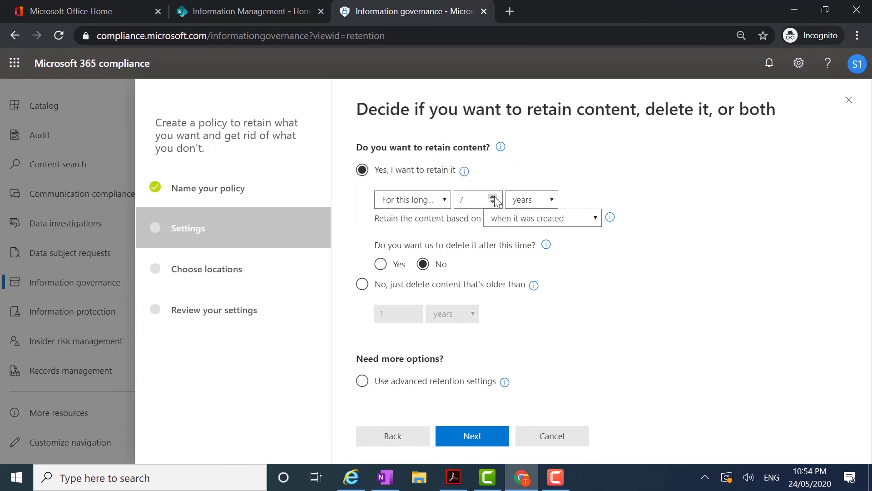
# - Set the retention period to 15 years based on when content was last modified, and continue to the location choices
pyautogui.click(493, 201)
pyautogui.click(493, 200)
pyautogui.press('BackSpace')
pyautogui.write('15')
pyautogui.click(593, 220)
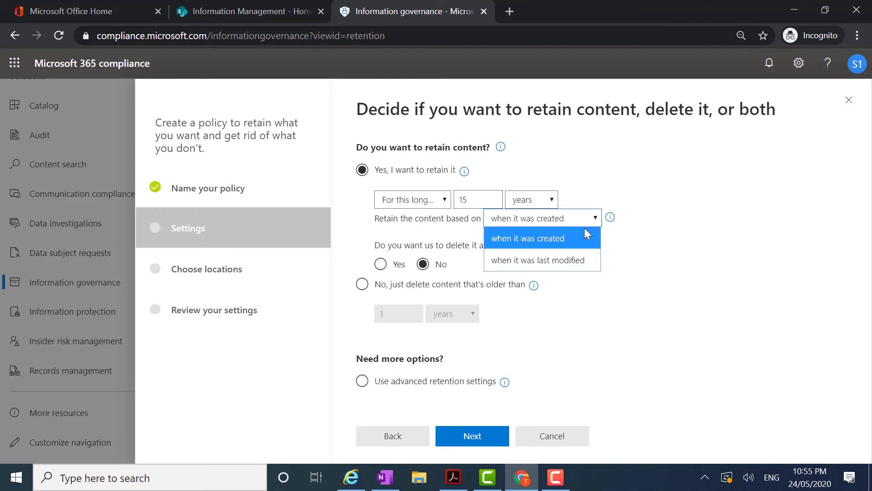
pyautogui.click(574, 259)
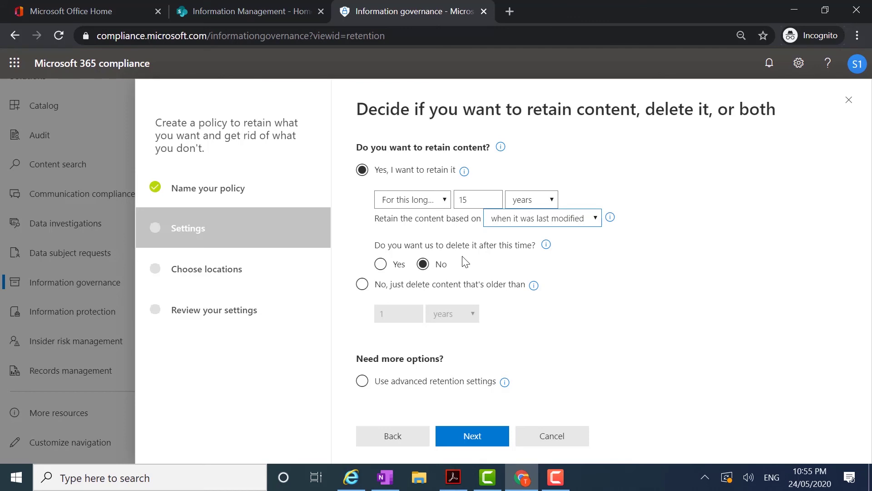
pyautogui.click(479, 437)
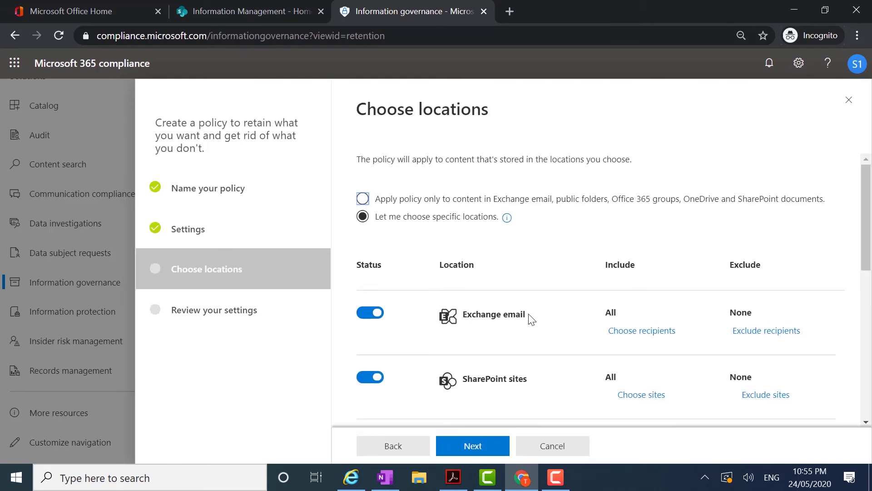
# - Include Teams channel messages as a location in the 15-year retention policy
pyautogui.scroll(-2, 530, 315)
pyautogui.scroll(-3, 532, 319)
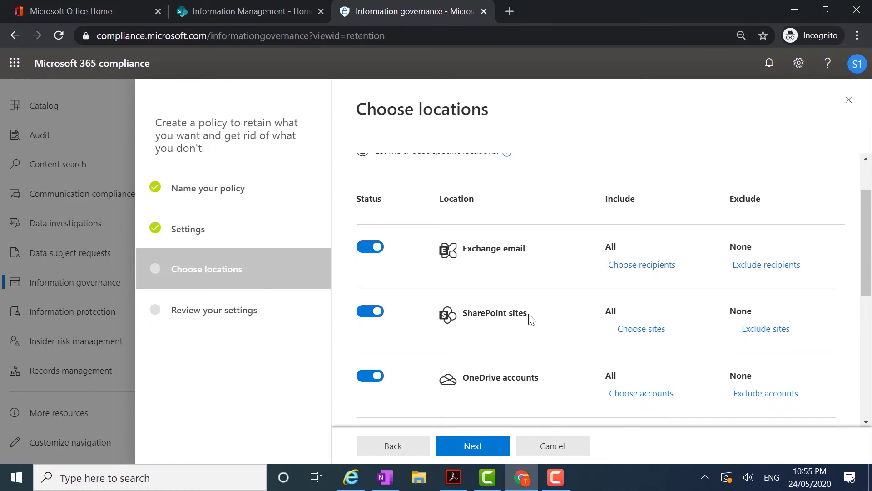
pyautogui.scroll(-1, 532, 320)
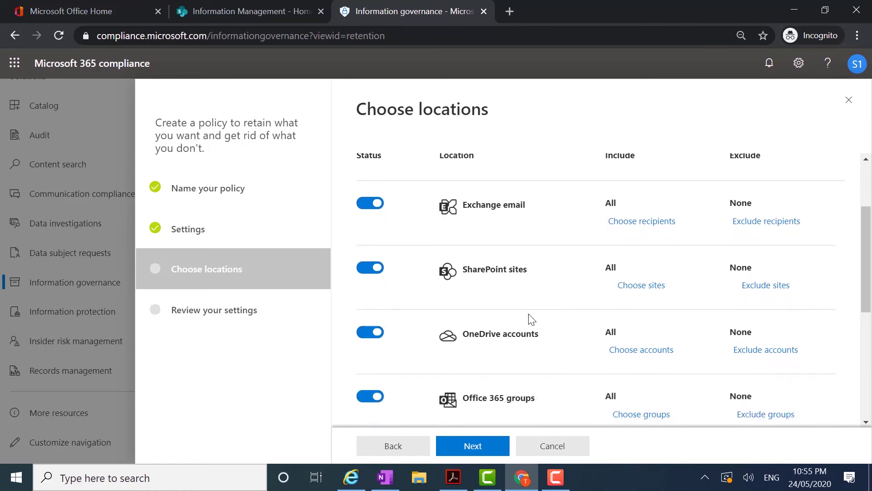
pyautogui.scroll(-1, 532, 319)
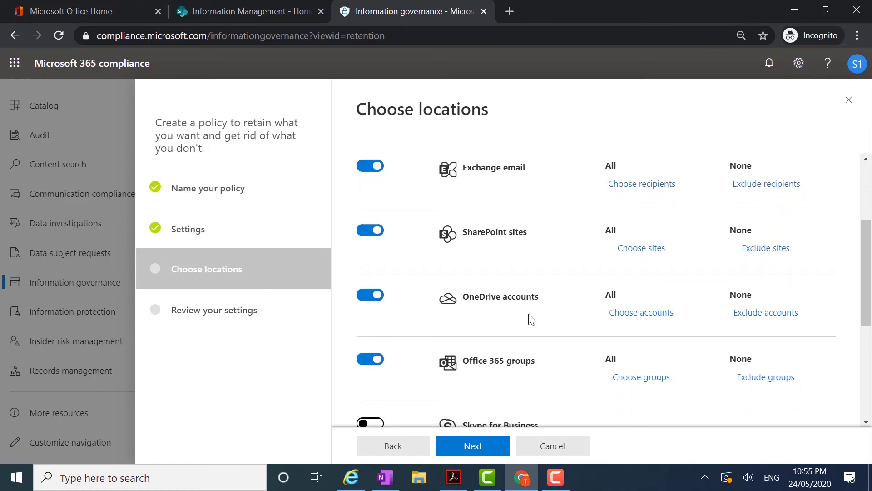
pyautogui.scroll(-1, 531, 320)
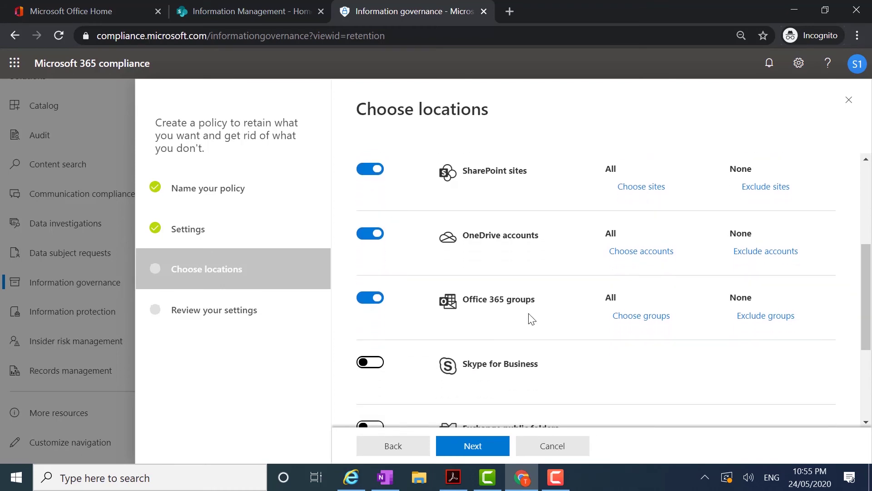
pyautogui.scroll(-2, 532, 320)
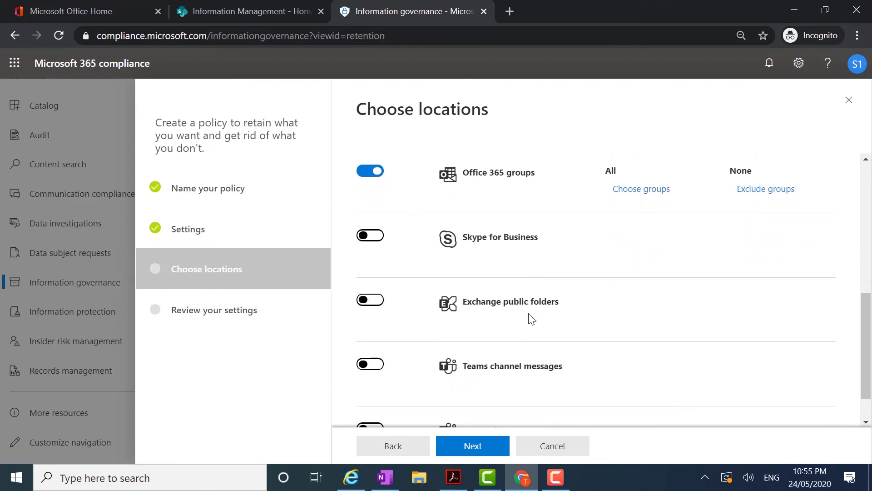
pyautogui.click(377, 365)
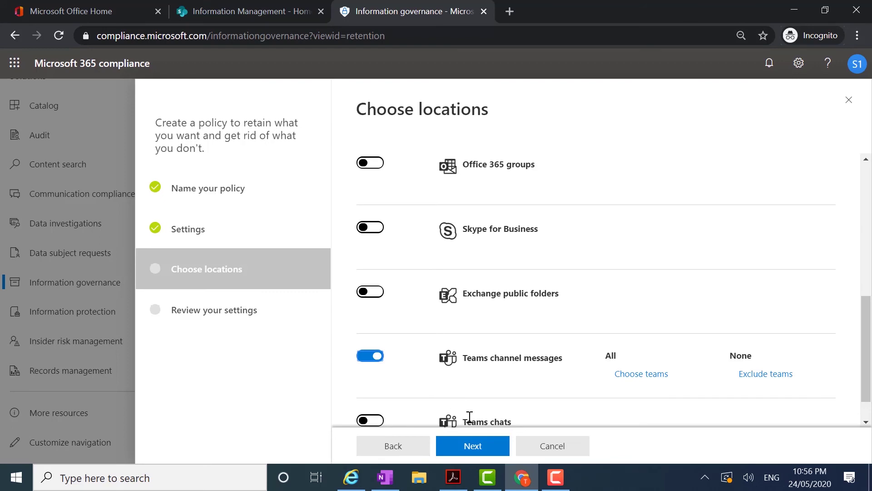
# - Check the status of the other locations and include Teams chats in the policy as well
pyautogui.scroll(5, 477, 417)
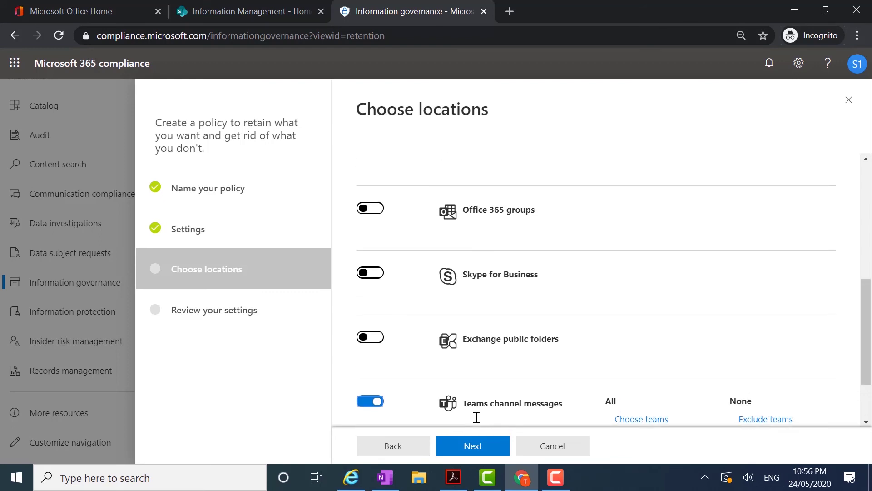
pyautogui.scroll(2, 476, 417)
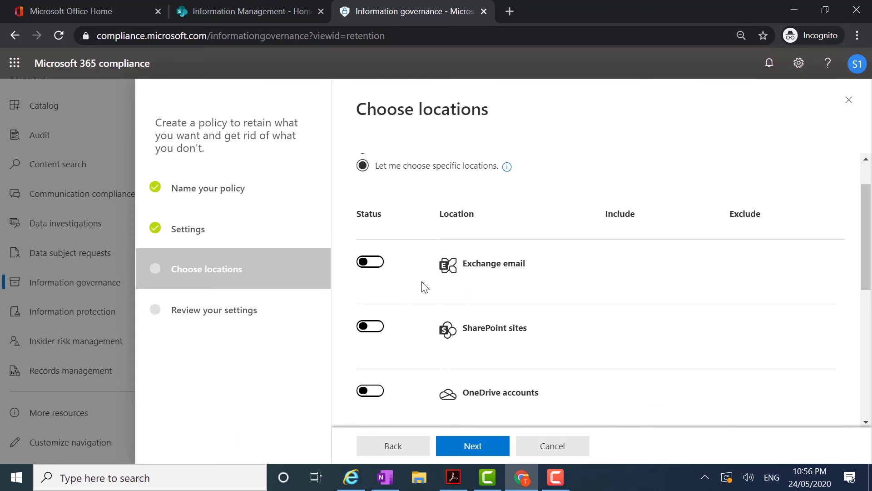
pyautogui.scroll(-1, 425, 278)
pyautogui.scroll(-1, 425, 278)
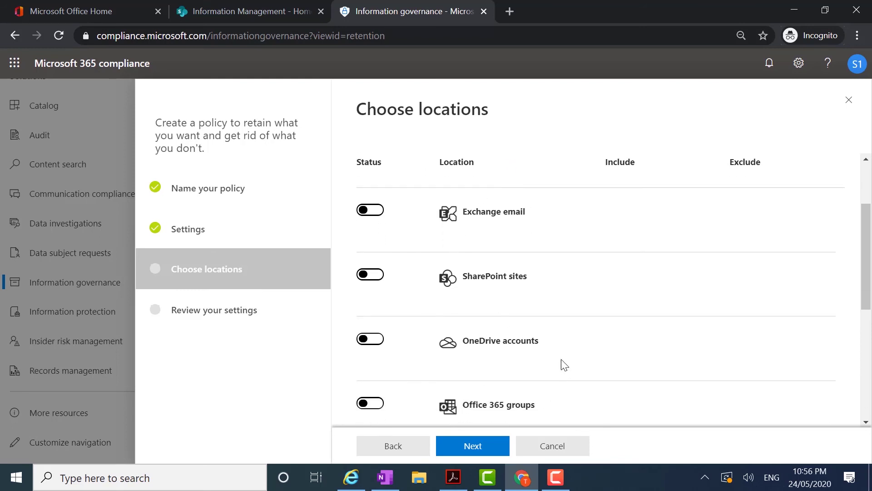
pyautogui.scroll(-5, 562, 364)
pyautogui.scroll(-1, 564, 365)
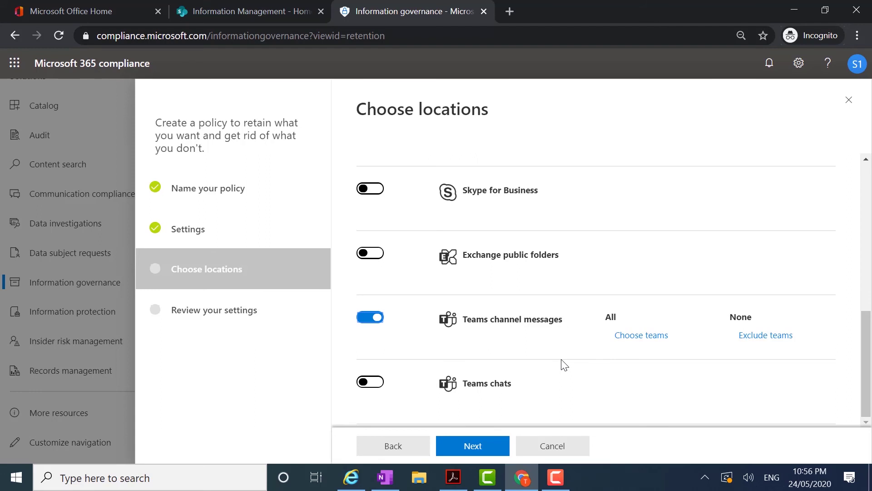
pyautogui.click(380, 388)
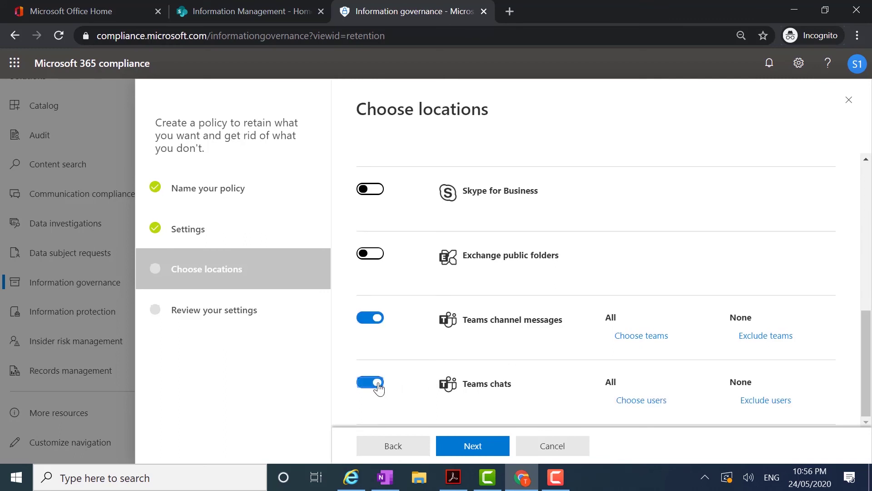
# - Limit the Teams channel messages location to the Information Management team
pyautogui.click(636, 340)
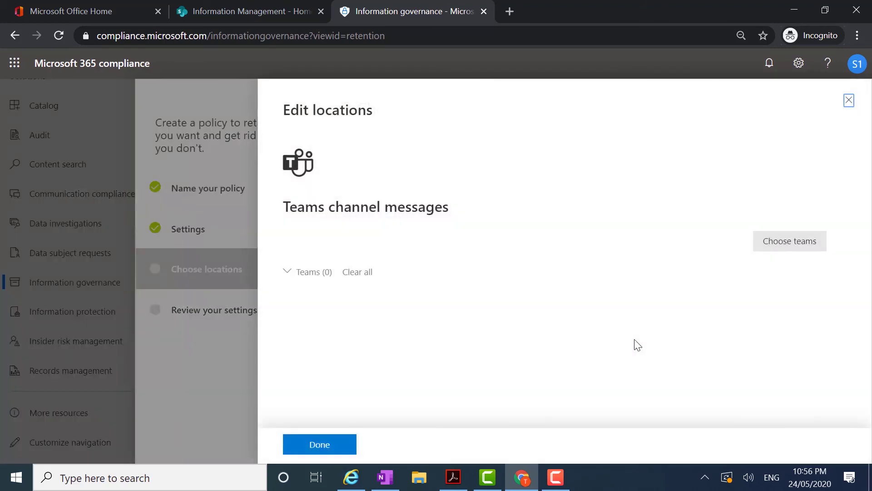
pyautogui.click(803, 250)
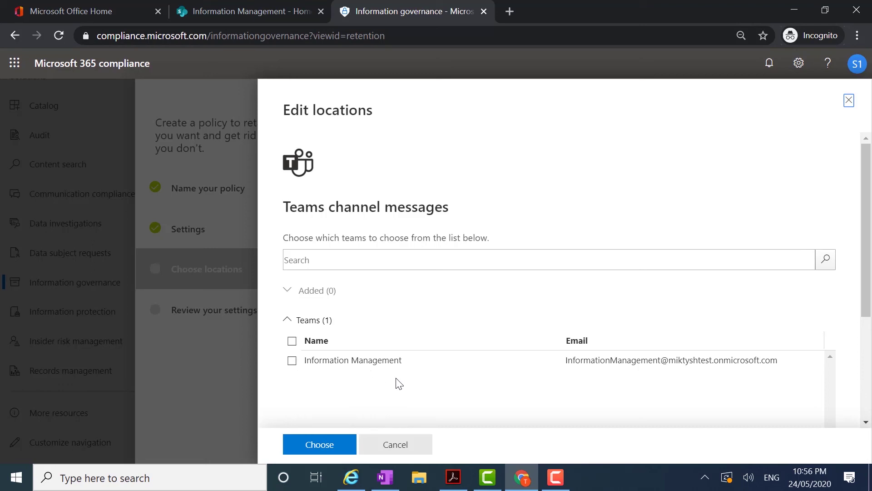
pyautogui.scroll(-1, 399, 377)
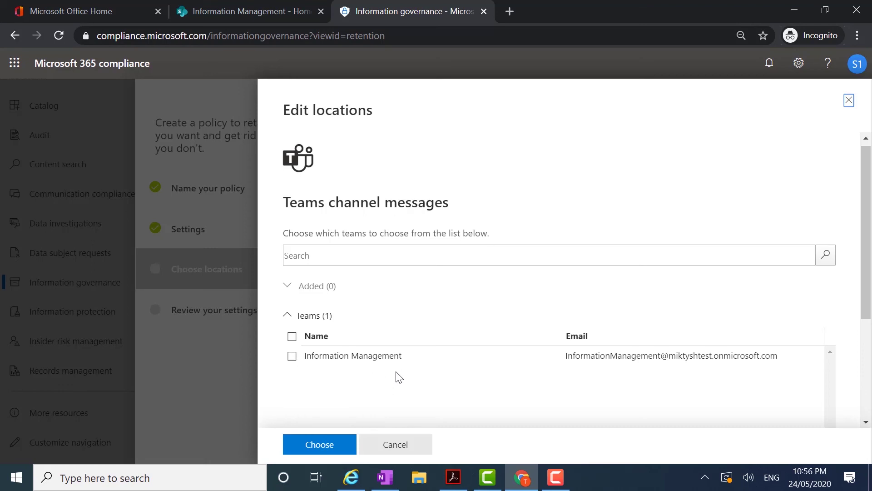
pyautogui.scroll(-1, 399, 377)
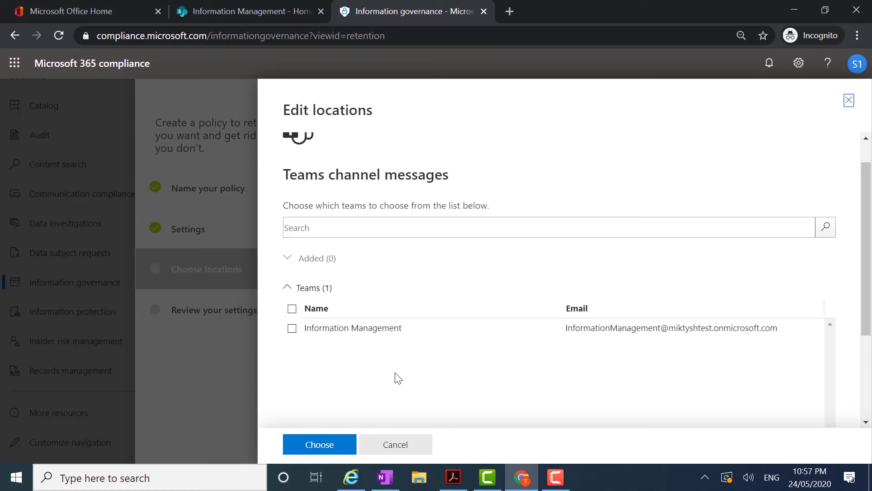
pyautogui.click(293, 331)
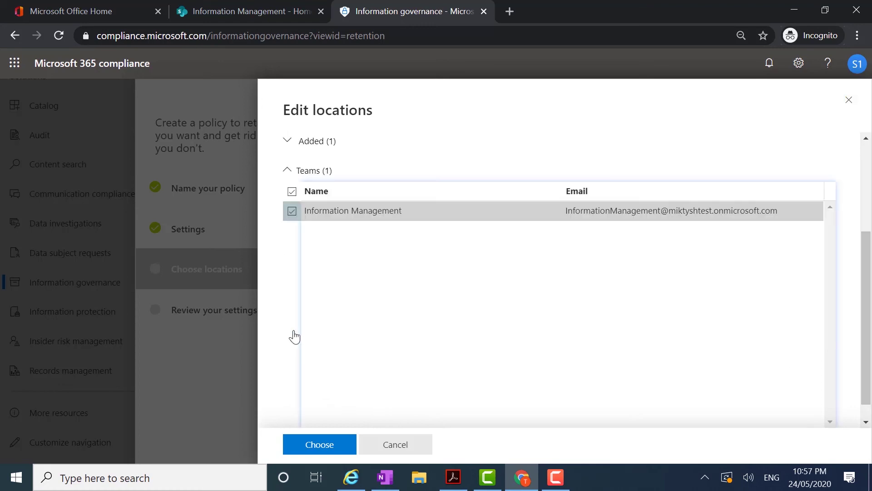
pyautogui.click(324, 449)
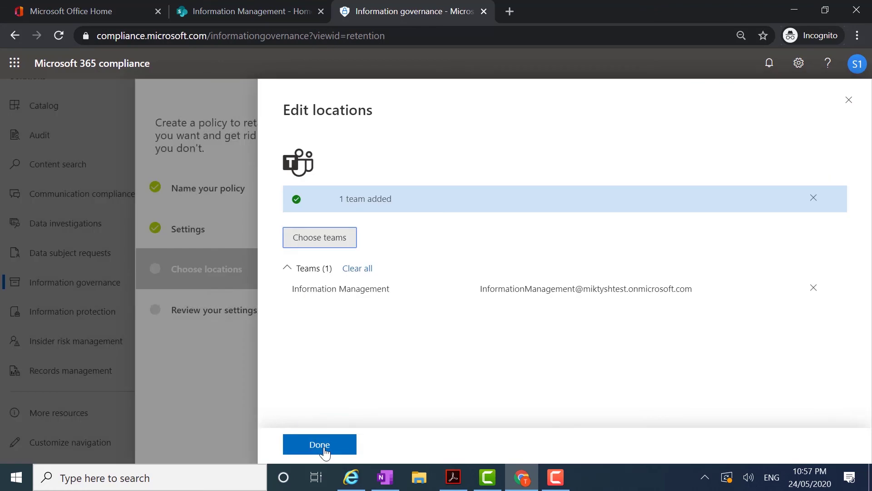
pyautogui.click(336, 453)
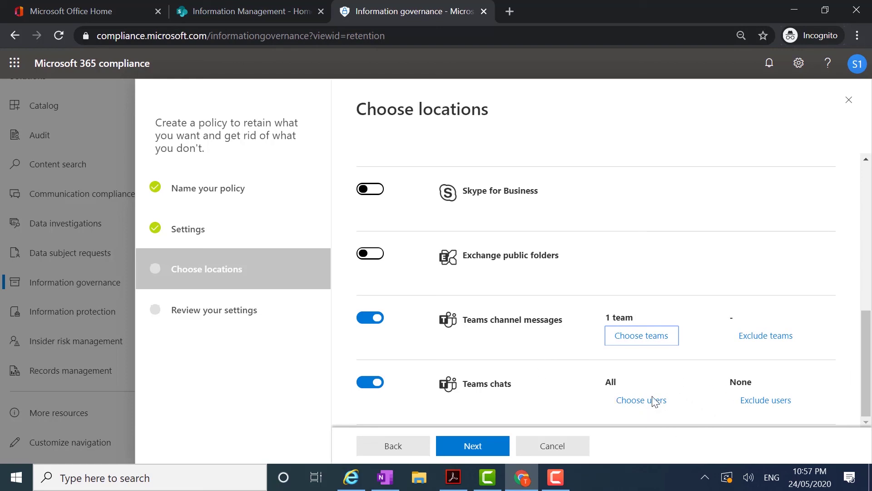
# - Accept the chosen Teams locations and create the 15-year Teams chat and conversation retention policy
pyautogui.click(487, 452)
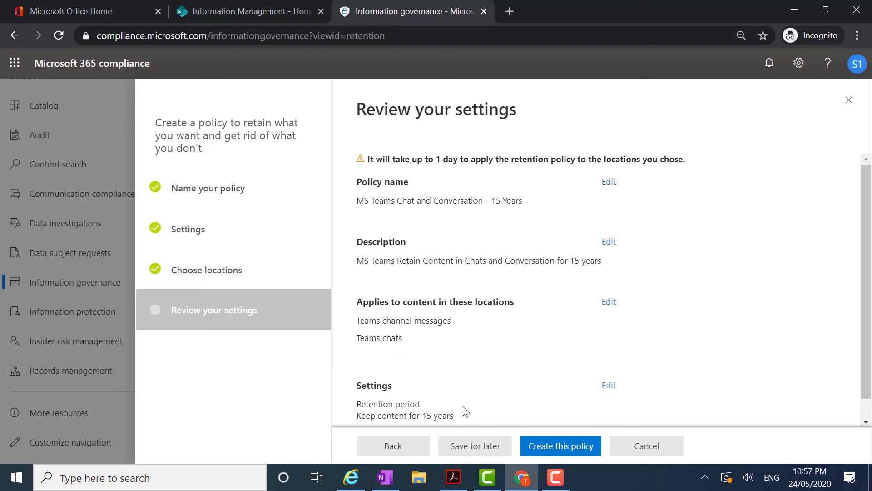
pyautogui.click(554, 449)
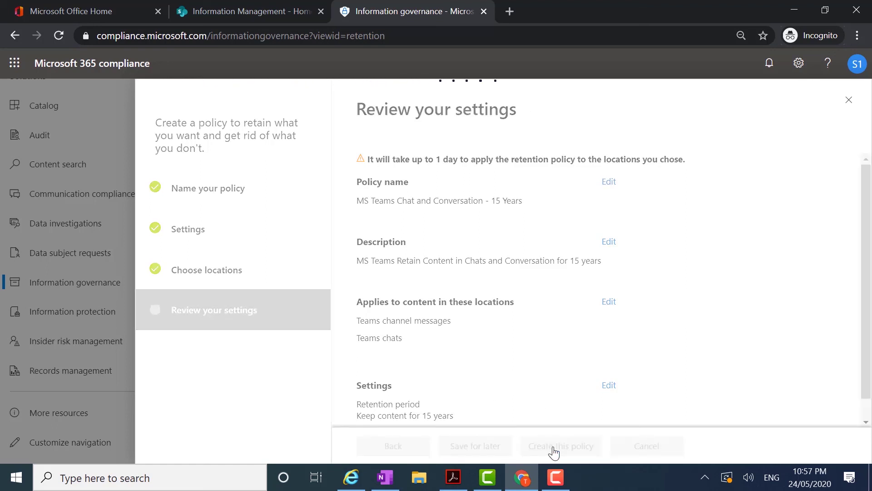